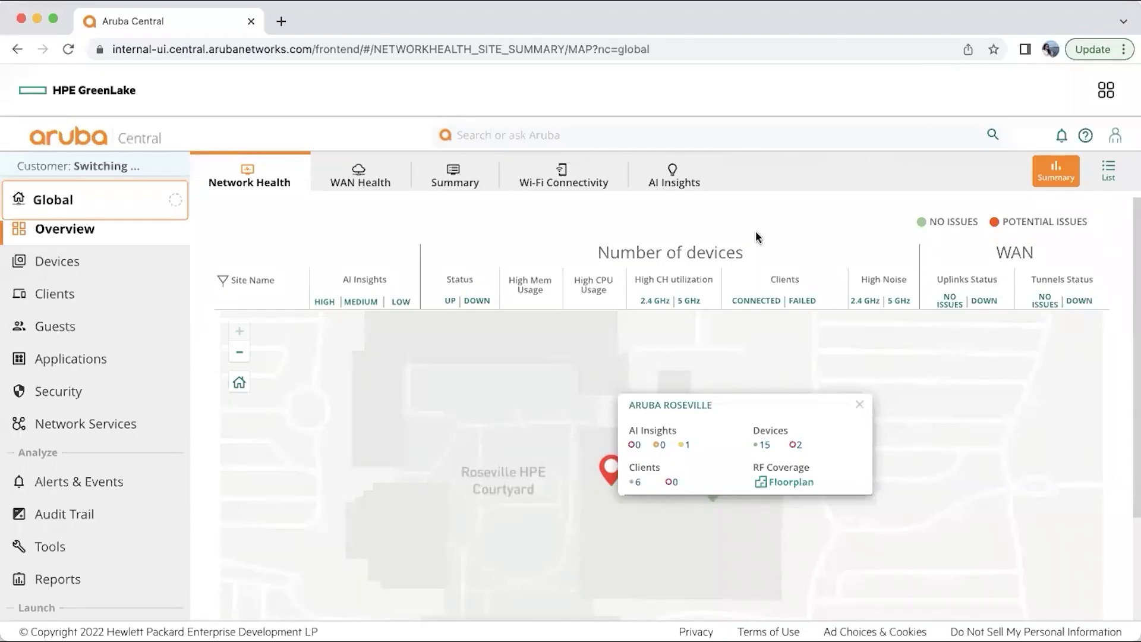
- Open the Summary dashboard's usage and client charts and view the time-range options beyond 3 hours
{"action": "mouse_move", "coordinate": [713, 490]}
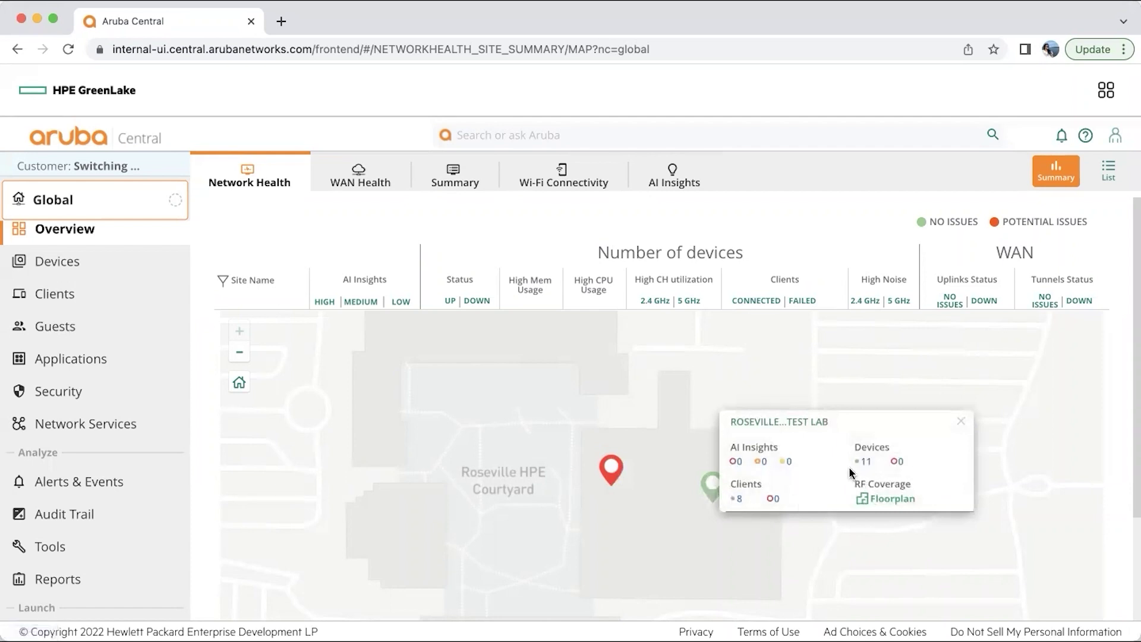
{"action": "mouse_move", "coordinate": [610, 475]}
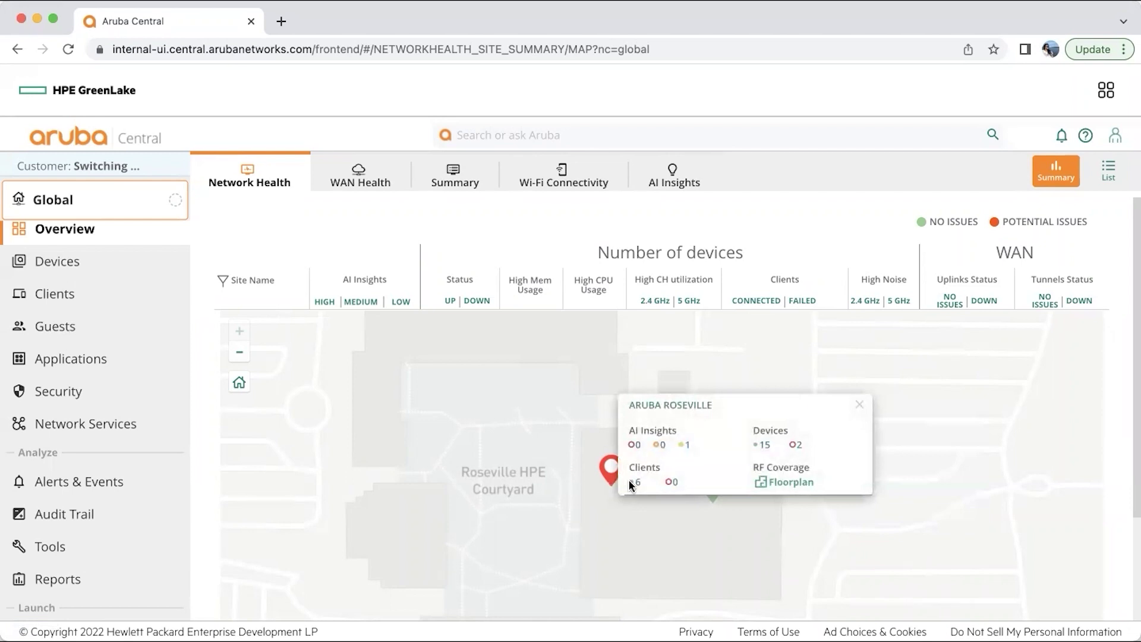
{"action": "left_click", "coordinate": [464, 185]}
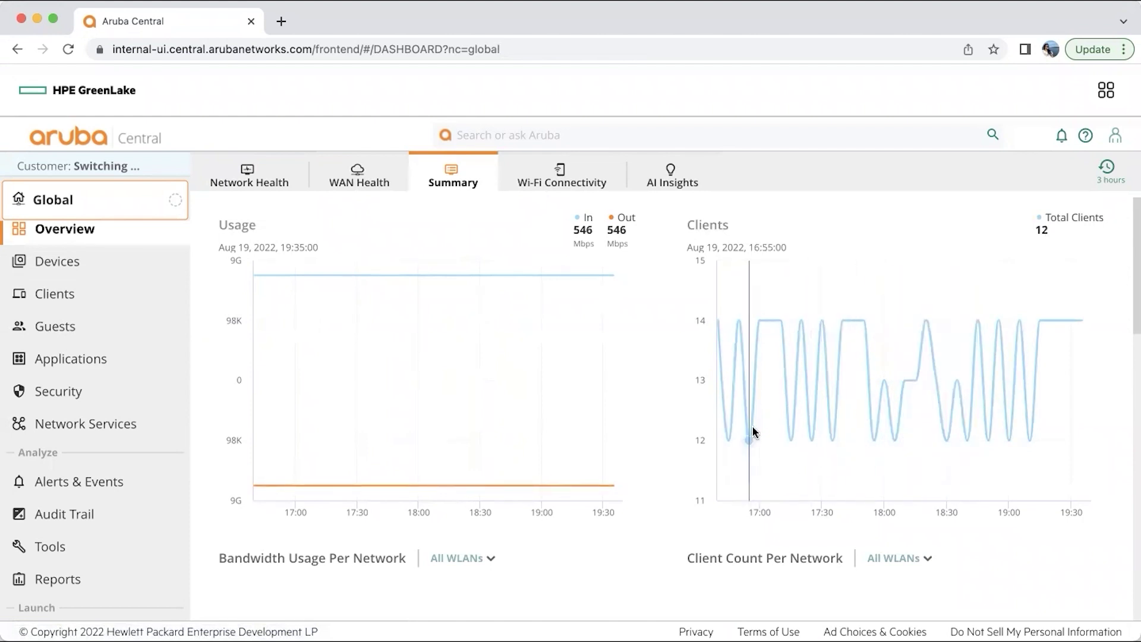
{"action": "scroll", "coordinate": [861, 397], "scroll_direction": "down", "scroll_amount": 1}
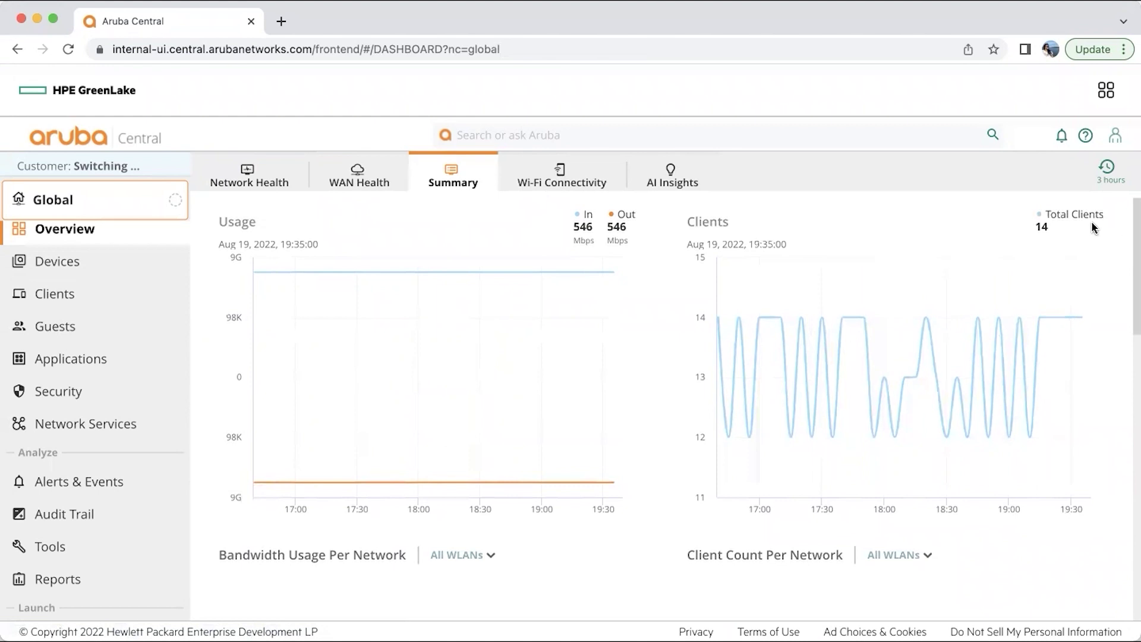
{"action": "left_click", "coordinate": [1109, 175]}
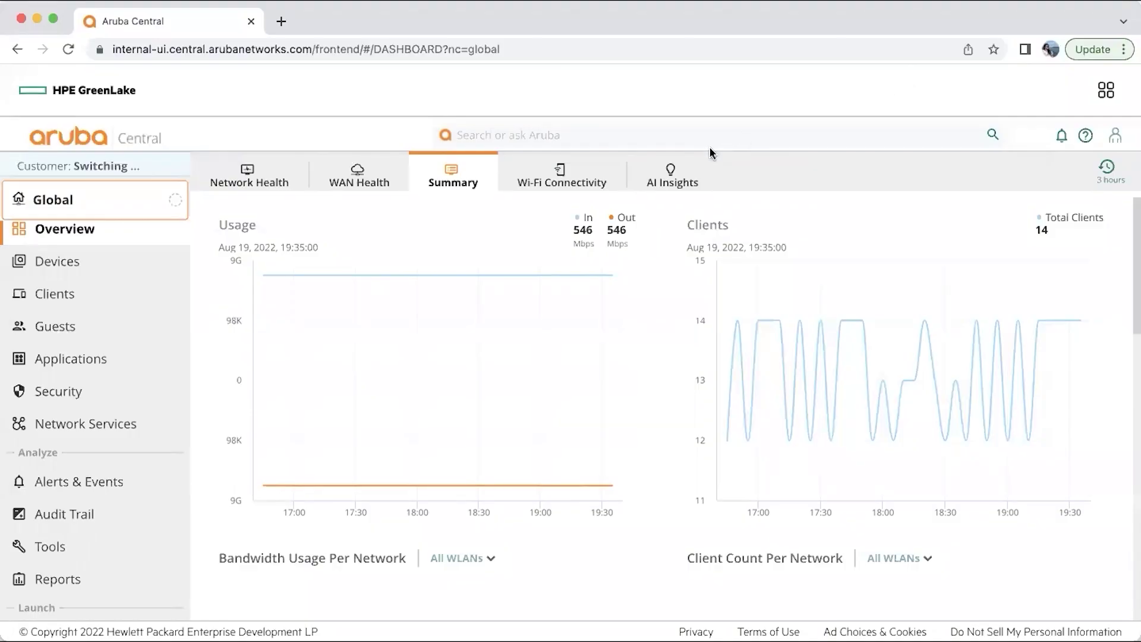
- Review the switch port-flap AI insight and its impacted site, then open the Global scope list
{"action": "left_click", "coordinate": [650, 180]}
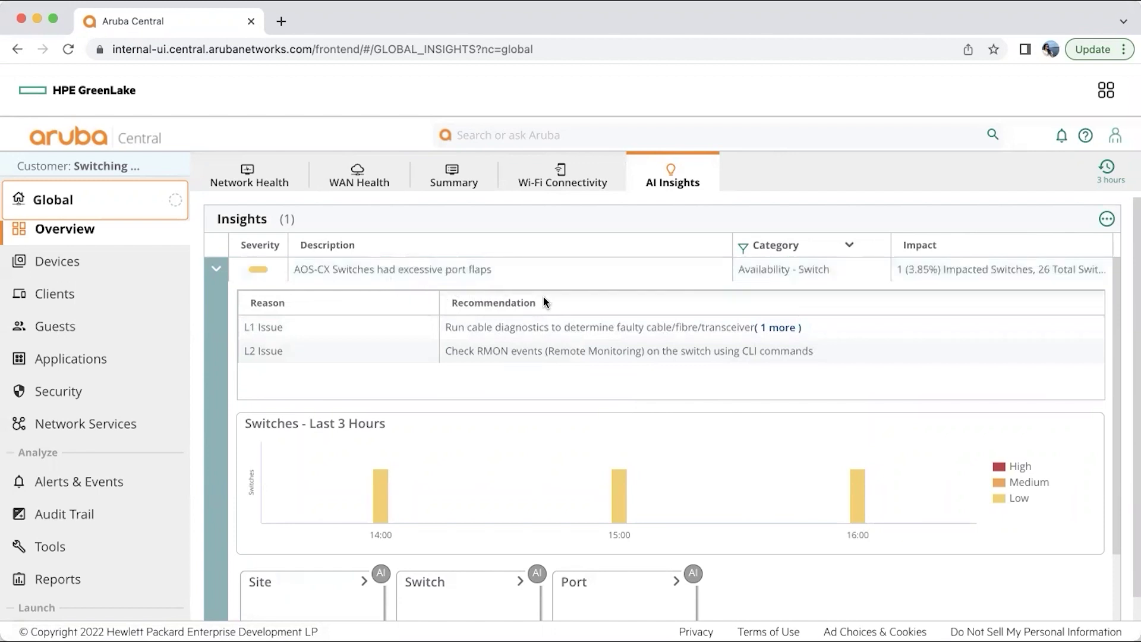
{"action": "scroll", "coordinate": [612, 440], "scroll_direction": "down", "scroll_amount": 3}
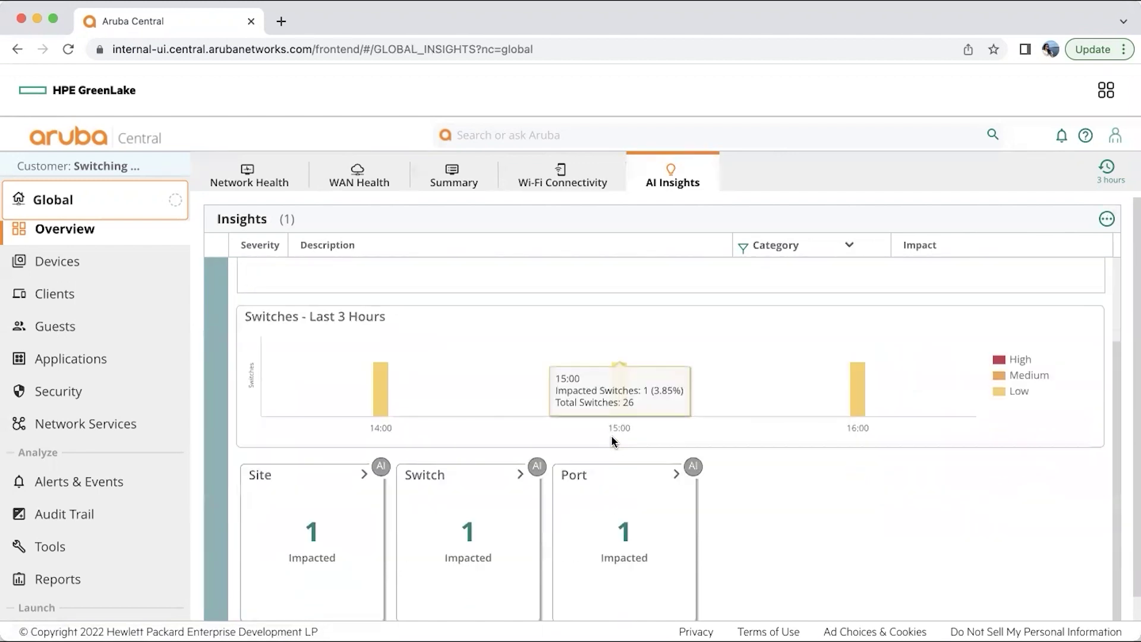
{"action": "scroll", "coordinate": [835, 532], "scroll_direction": "down", "scroll_amount": 1}
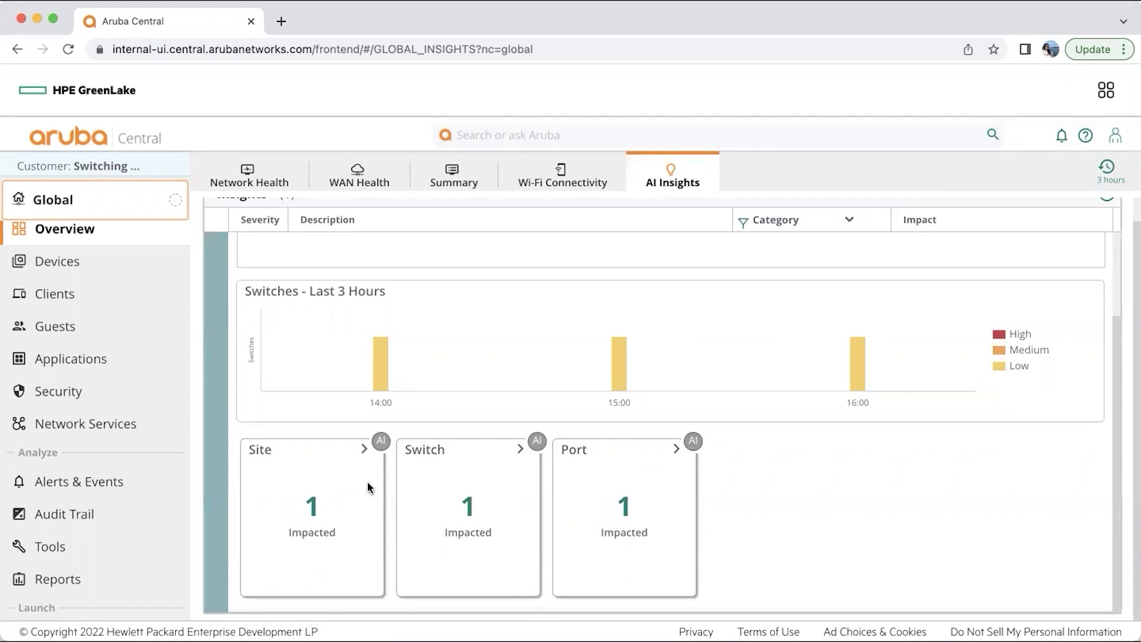
{"action": "left_click", "coordinate": [317, 506]}
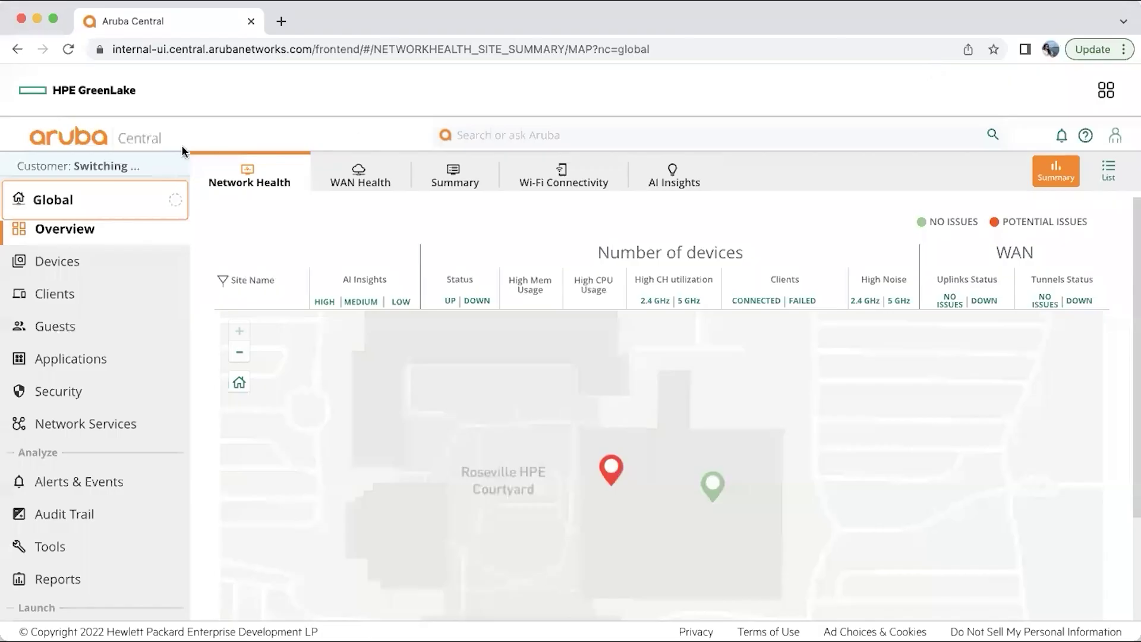
{"action": "left_click", "coordinate": [95, 213]}
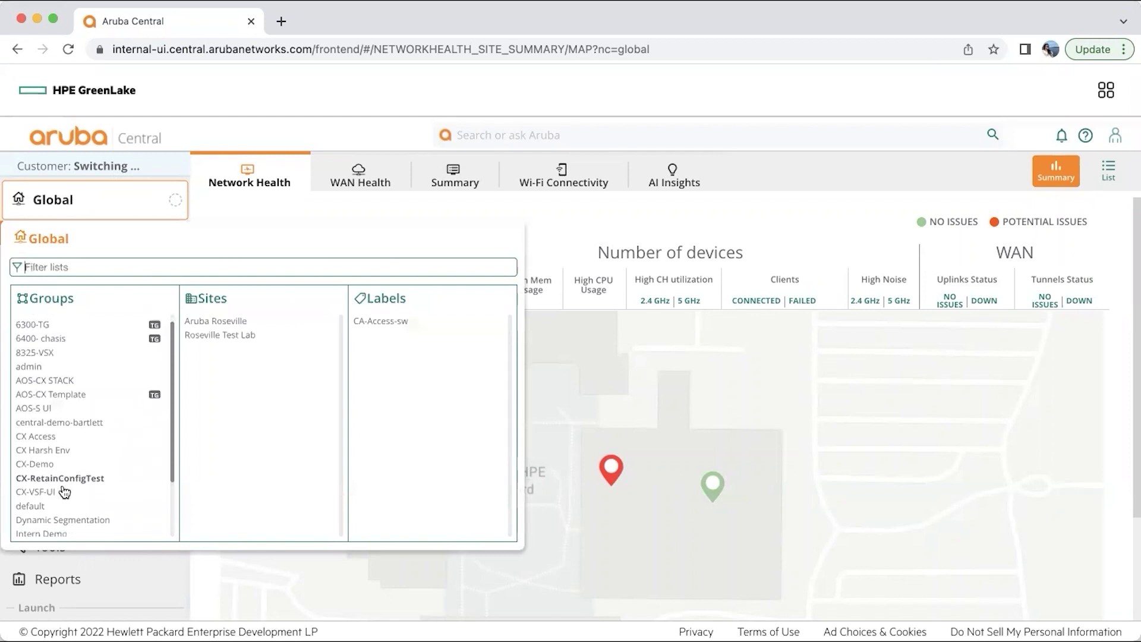
- Set the scope to the Intern Demo group, showing 473 Mbps in/out and 4 clients
{"action": "scroll", "coordinate": [63, 482], "scroll_direction": "down", "scroll_amount": 3}
{"action": "left_click", "coordinate": [62, 461]}
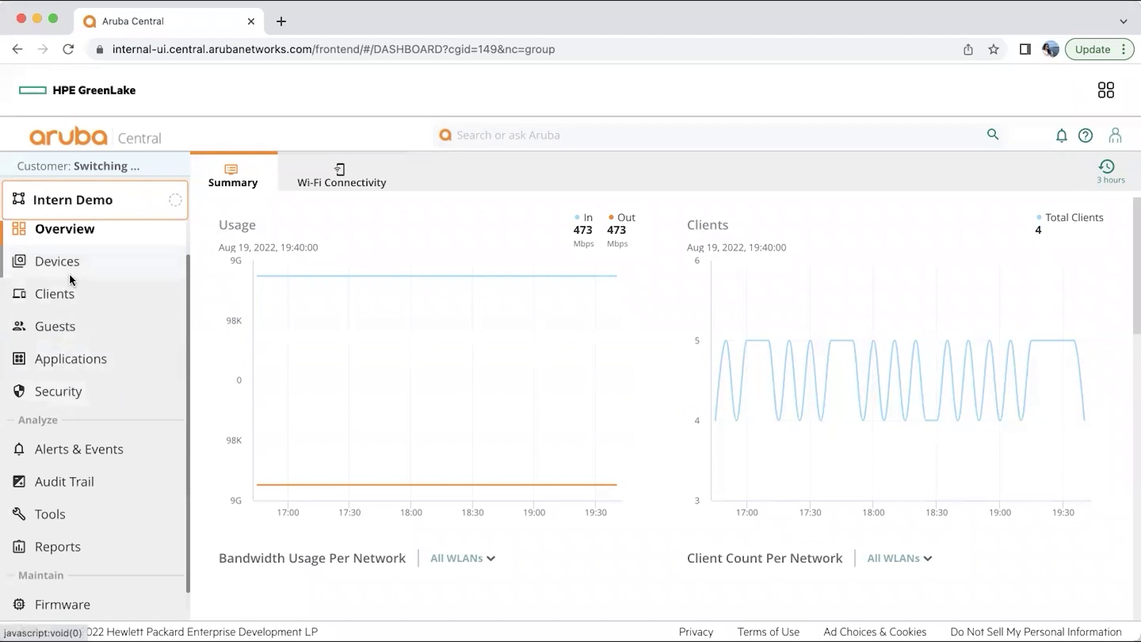
- Open the details page of switch 8325-leaf-1 from the group's switch list
{"action": "left_click", "coordinate": [101, 265]}
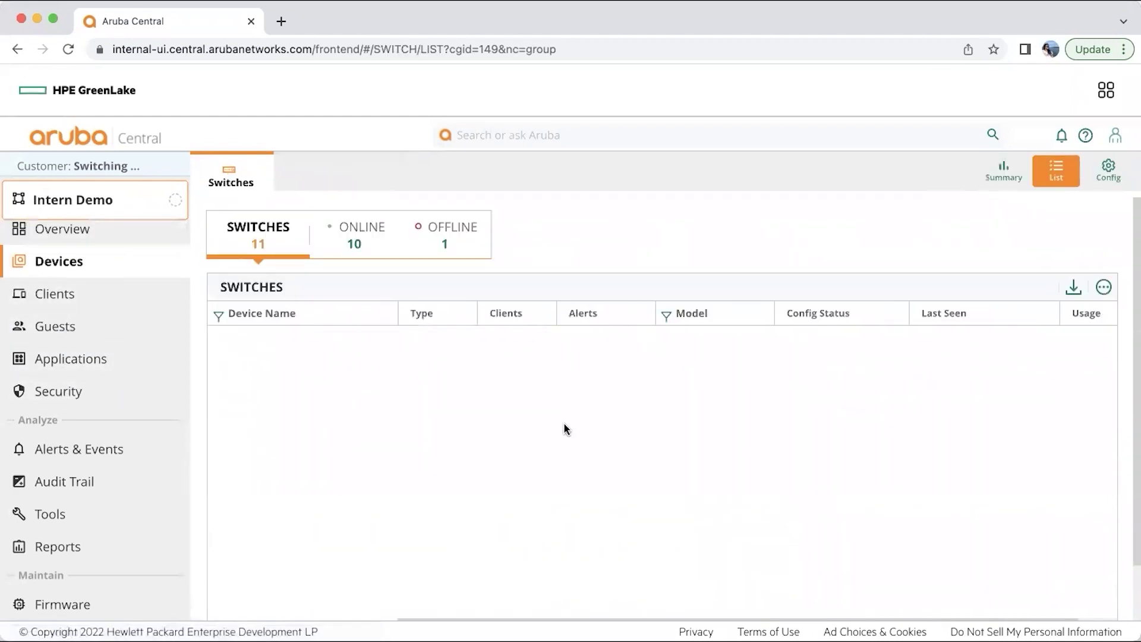
{"action": "scroll", "coordinate": [565, 429], "scroll_direction": "down", "scroll_amount": 1}
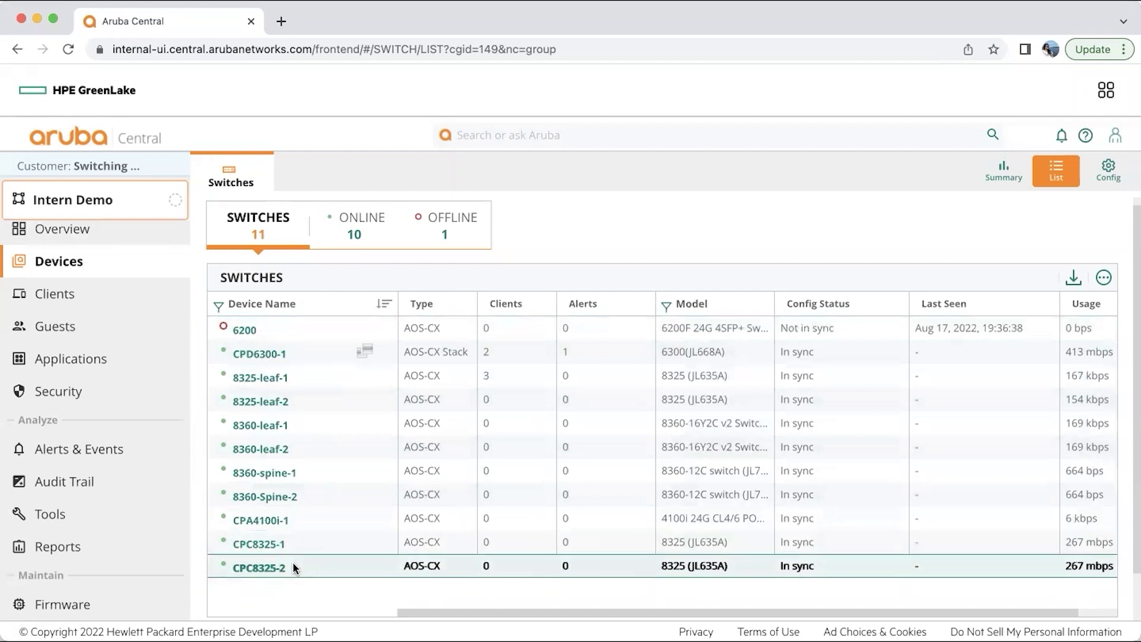
{"action": "left_click", "coordinate": [260, 377]}
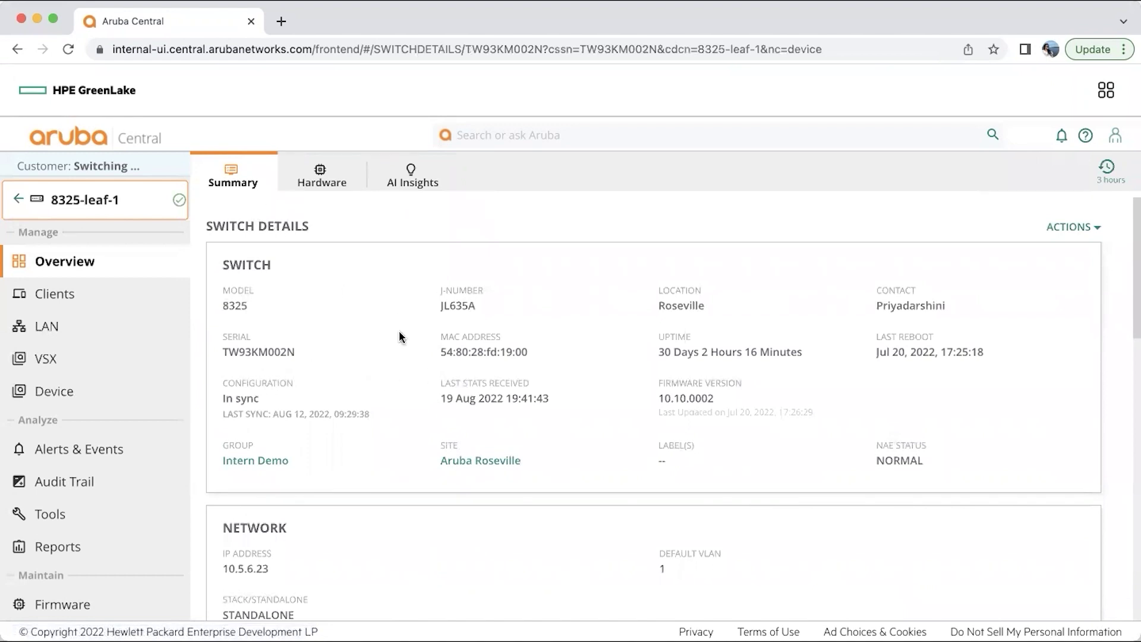
- Highlight 8325-leaf-1's location, serial number, MAC address and uptime values
{"action": "scroll", "coordinate": [398, 331], "scroll_direction": "down", "scroll_amount": 1}
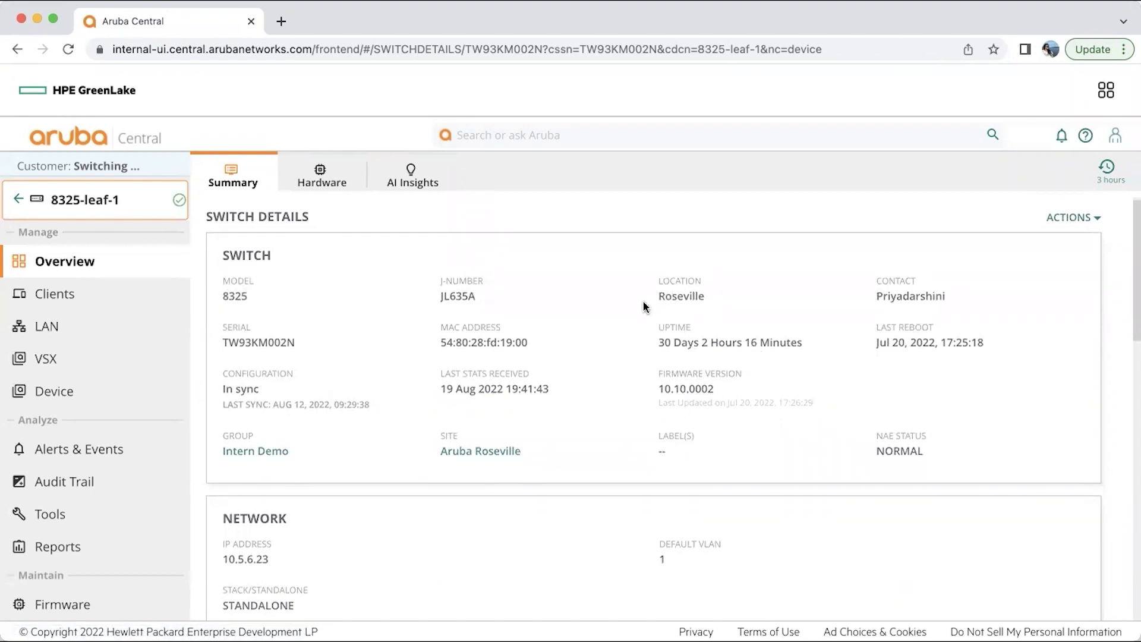
{"action": "left_click_drag", "start_coordinate": [656, 277], "coordinate": [724, 306]}
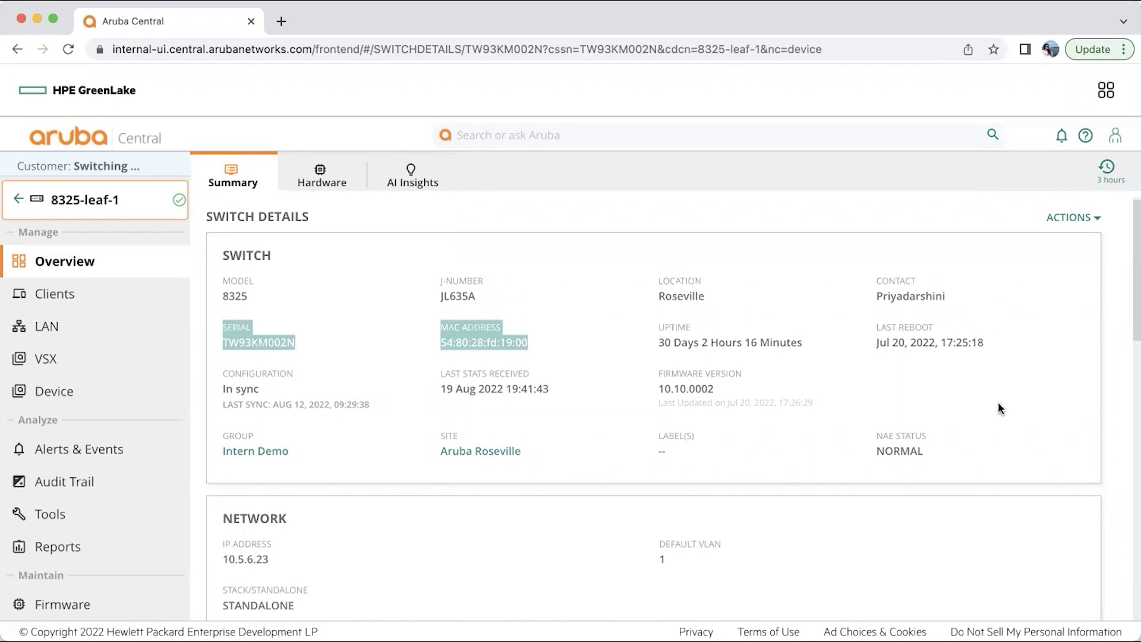
{"action": "left_click", "coordinate": [875, 299]}
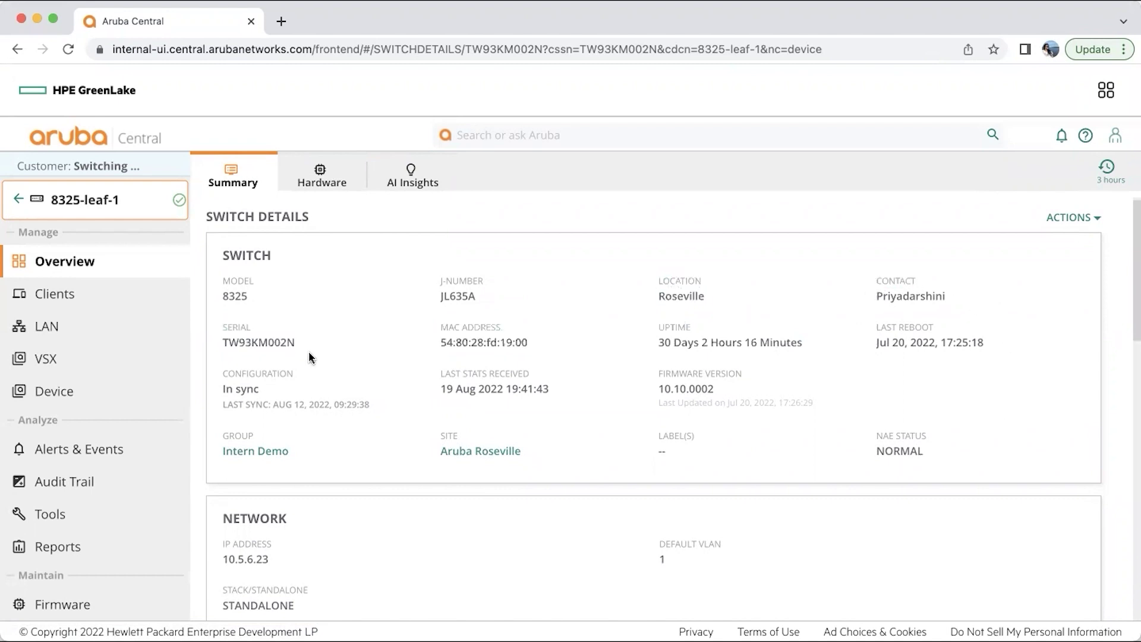
{"action": "left_click_drag", "start_coordinate": [231, 341], "coordinate": [311, 343]}
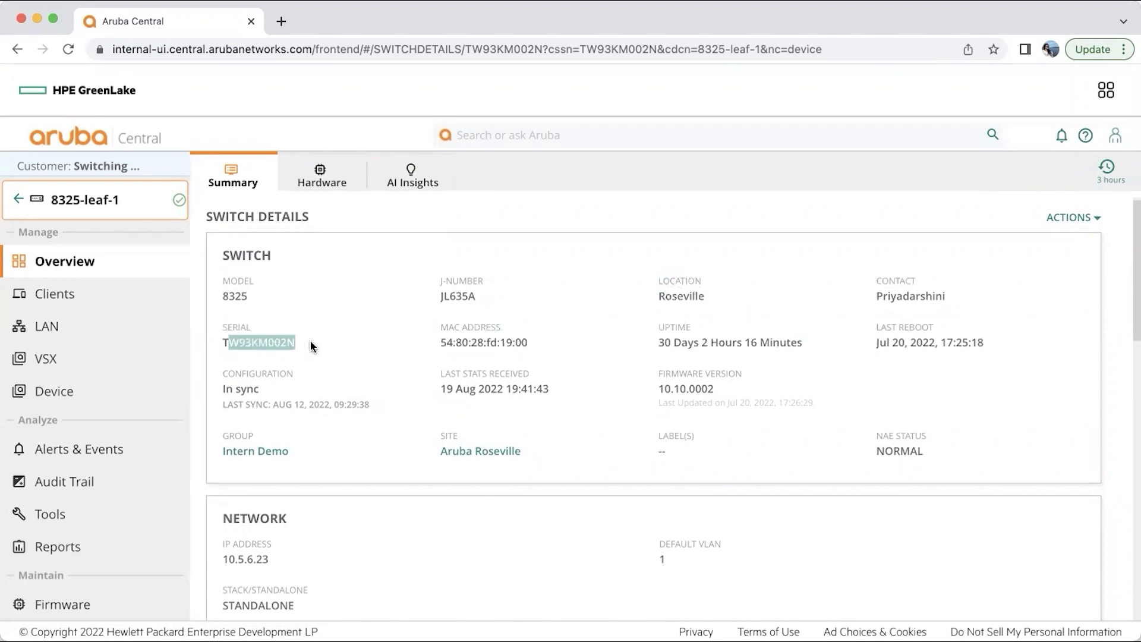
{"action": "left_click_drag", "start_coordinate": [441, 324], "coordinate": [528, 346]}
{"action": "left_click", "coordinate": [808, 449]}
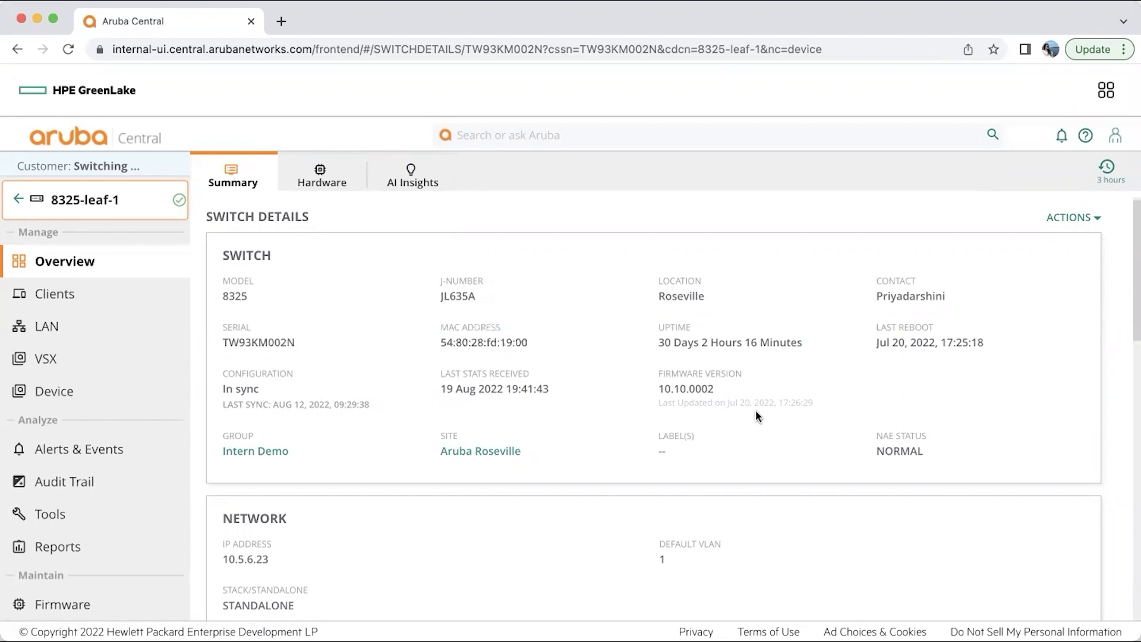
{"action": "left_click_drag", "start_coordinate": [656, 344], "coordinate": [801, 344]}
- Highlight the STANDALONE stack status and scroll down through the port, PoE, power, fan and uplink panels
{"action": "scroll", "coordinate": [704, 470], "scroll_direction": "down", "scroll_amount": 3}
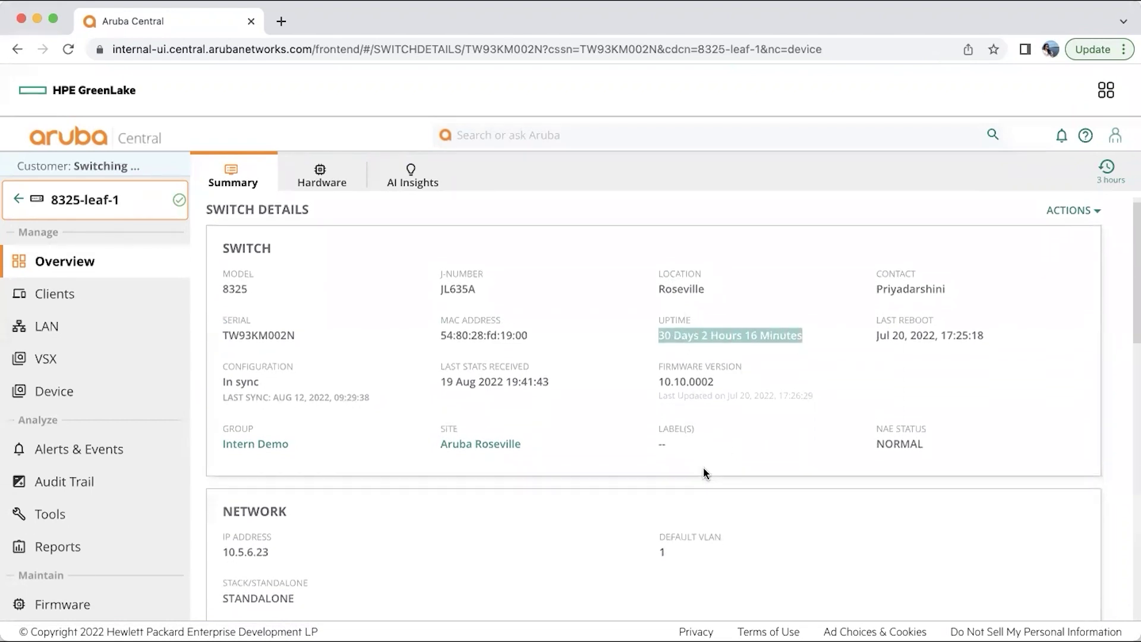
{"action": "scroll", "coordinate": [704, 470], "scroll_direction": "up", "scroll_amount": 3}
{"action": "scroll", "coordinate": [703, 469], "scroll_direction": "down", "scroll_amount": 10}
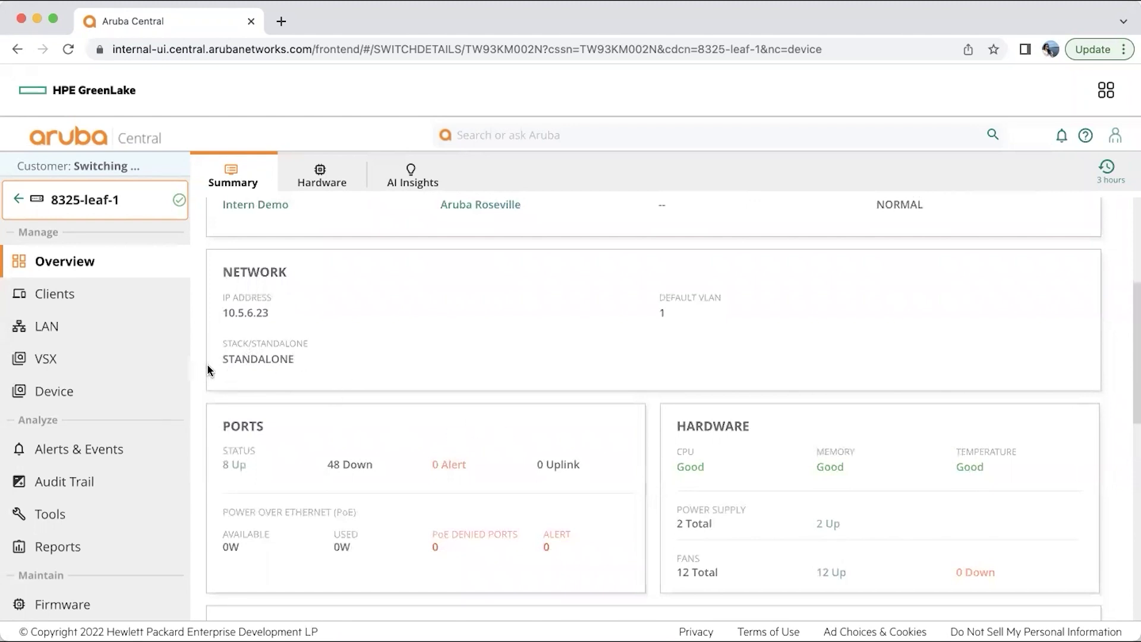
{"action": "left_click_drag", "start_coordinate": [210, 368], "coordinate": [365, 364]}
{"action": "scroll", "coordinate": [556, 449], "scroll_direction": "down", "scroll_amount": 3}
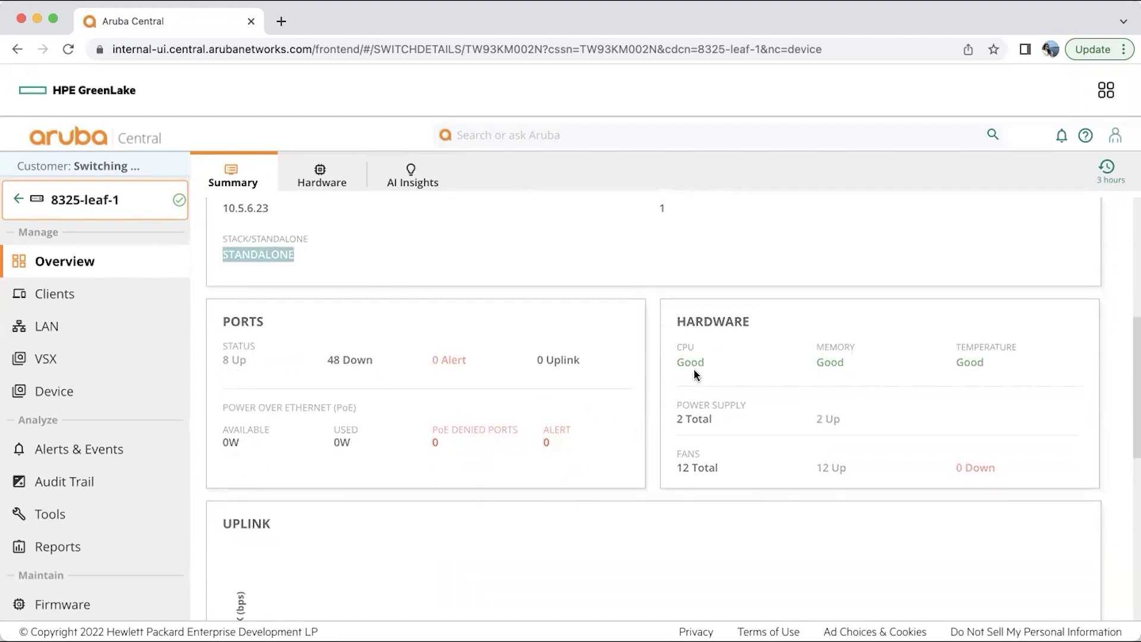
{"action": "scroll", "coordinate": [364, 344], "scroll_direction": "down", "scroll_amount": 3}
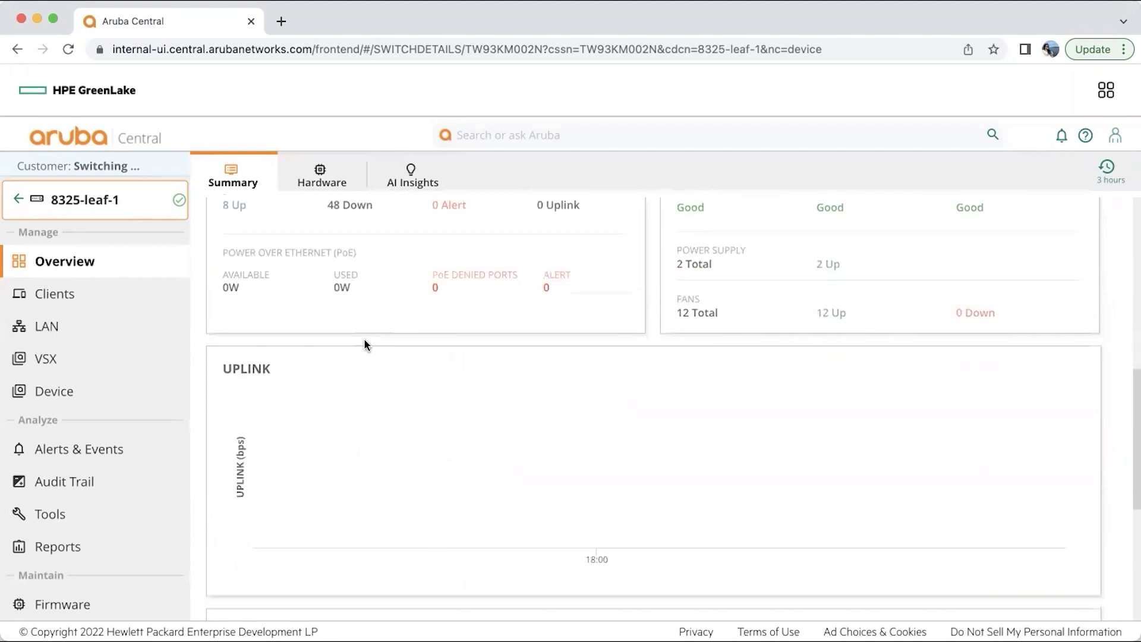
{"action": "scroll", "coordinate": [364, 337], "scroll_direction": "up", "scroll_amount": 3}
- Show 8325-leaf-1's hardware details and scroll down the page
{"action": "left_click", "coordinate": [321, 192]}
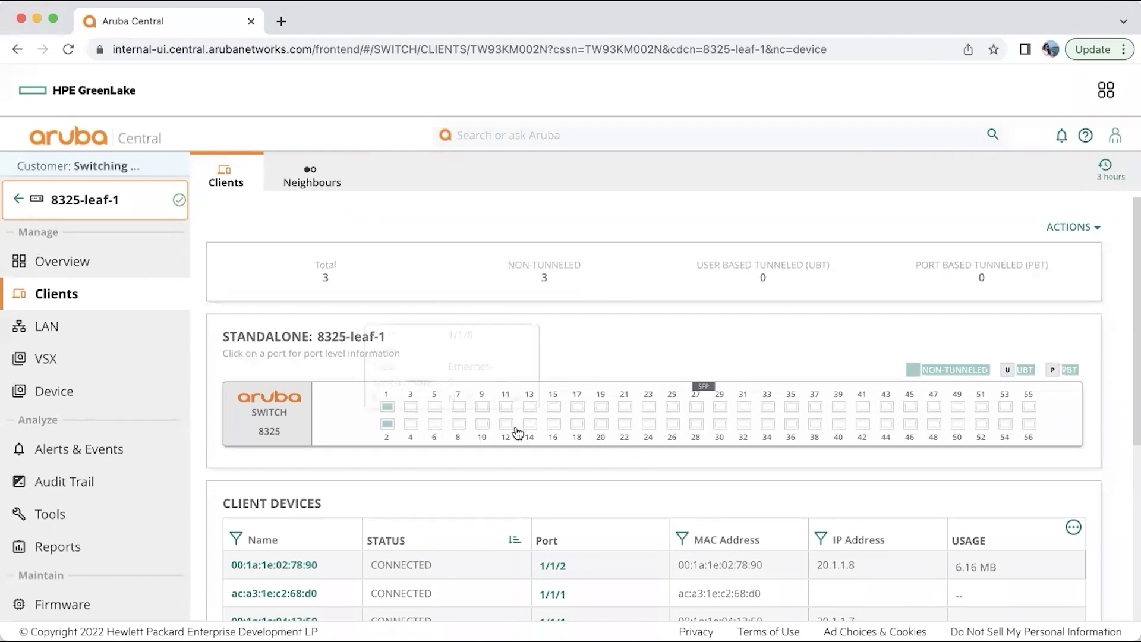
{"action": "scroll", "coordinate": [906, 466], "scroll_direction": "down", "scroll_amount": 3}
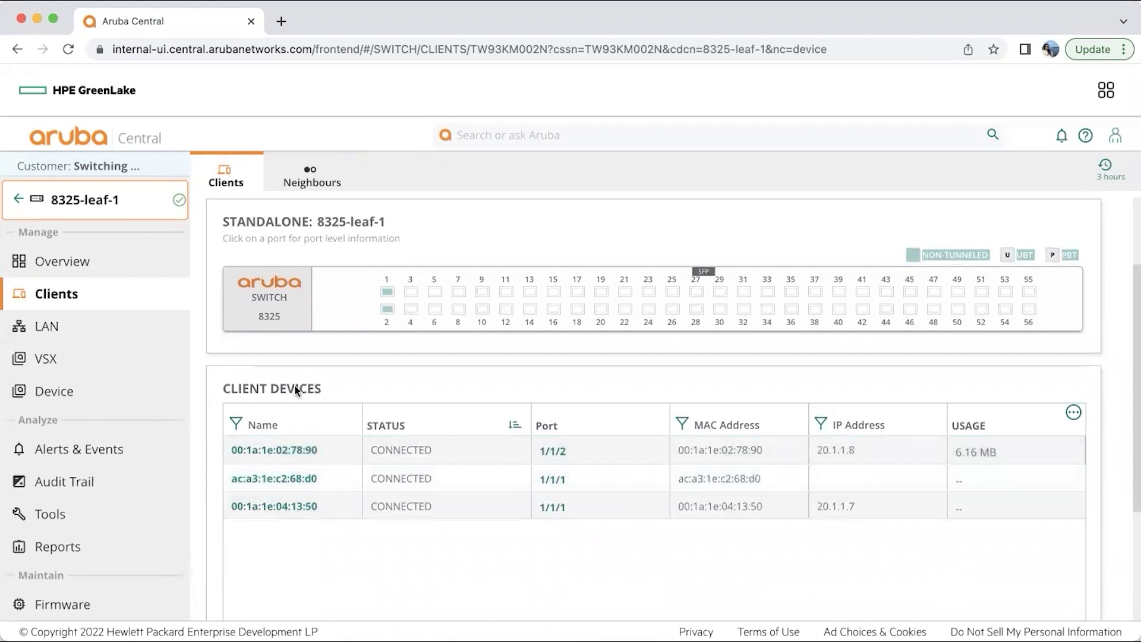
- Scroll 8325-leaf-1's LAN ports table down to LAGs lag10 and lag100, then bring up VSX
{"action": "left_click", "coordinate": [127, 332]}
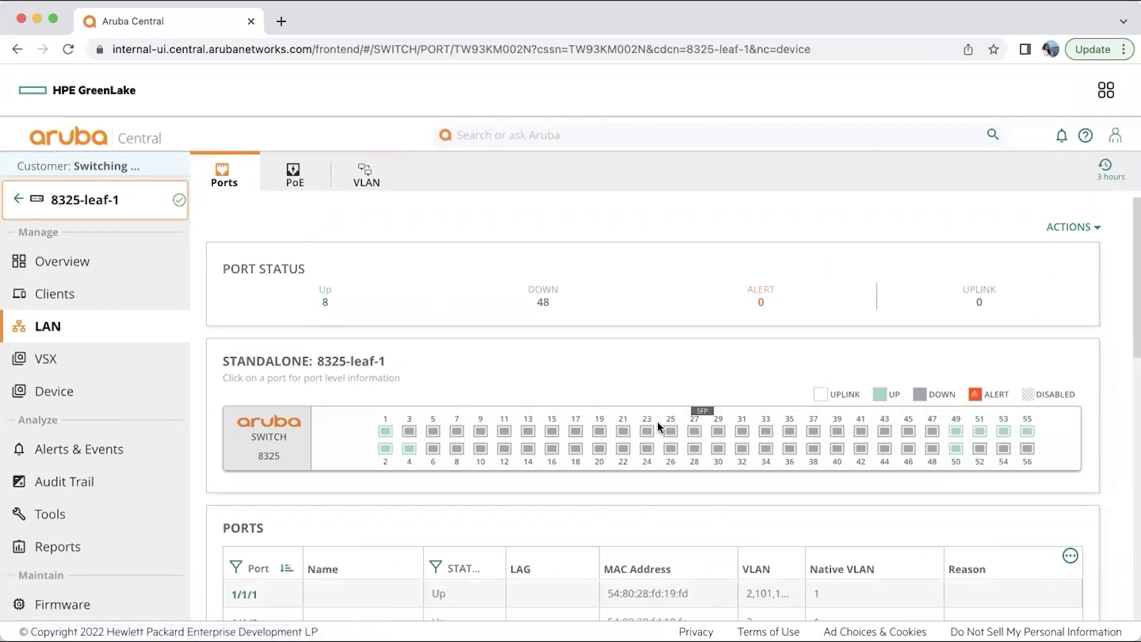
{"action": "scroll", "coordinate": [1003, 481], "scroll_direction": "down", "scroll_amount": 2}
{"action": "scroll", "coordinate": [1003, 481], "scroll_direction": "down", "scroll_amount": 5}
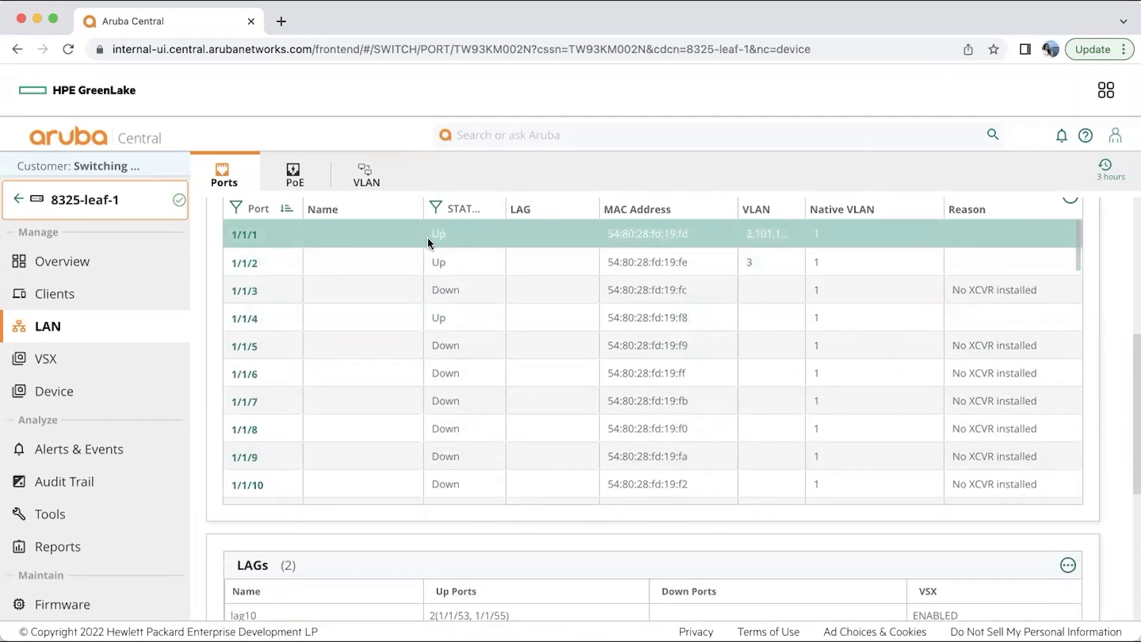
{"action": "scroll", "coordinate": [525, 420], "scroll_direction": "down", "scroll_amount": 5}
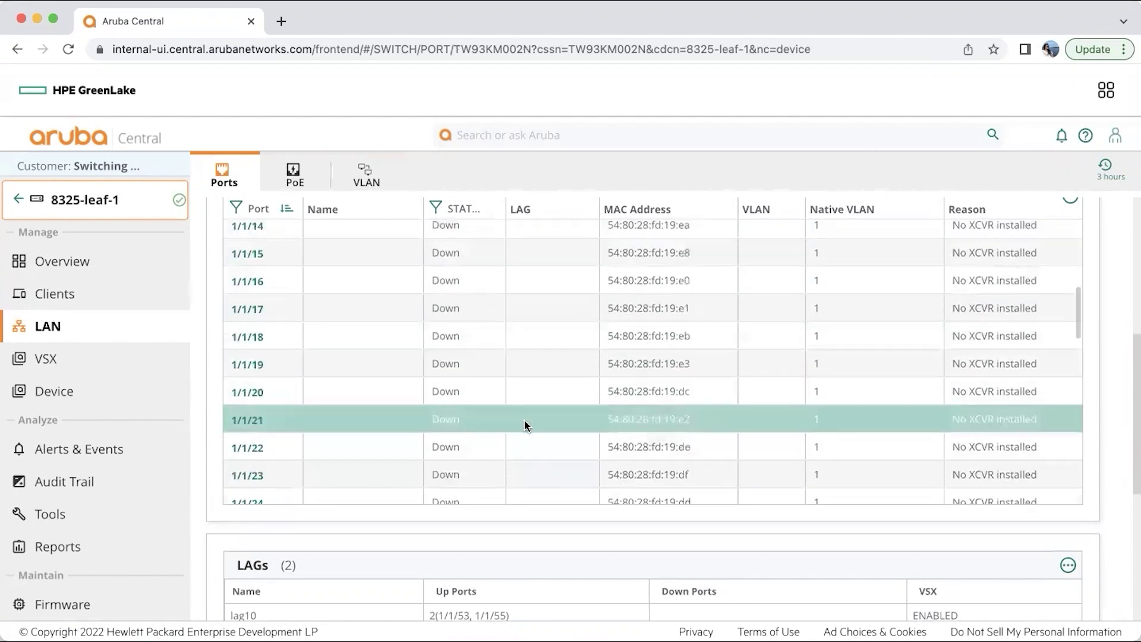
{"action": "scroll", "coordinate": [557, 590], "scroll_direction": "down", "scroll_amount": 4}
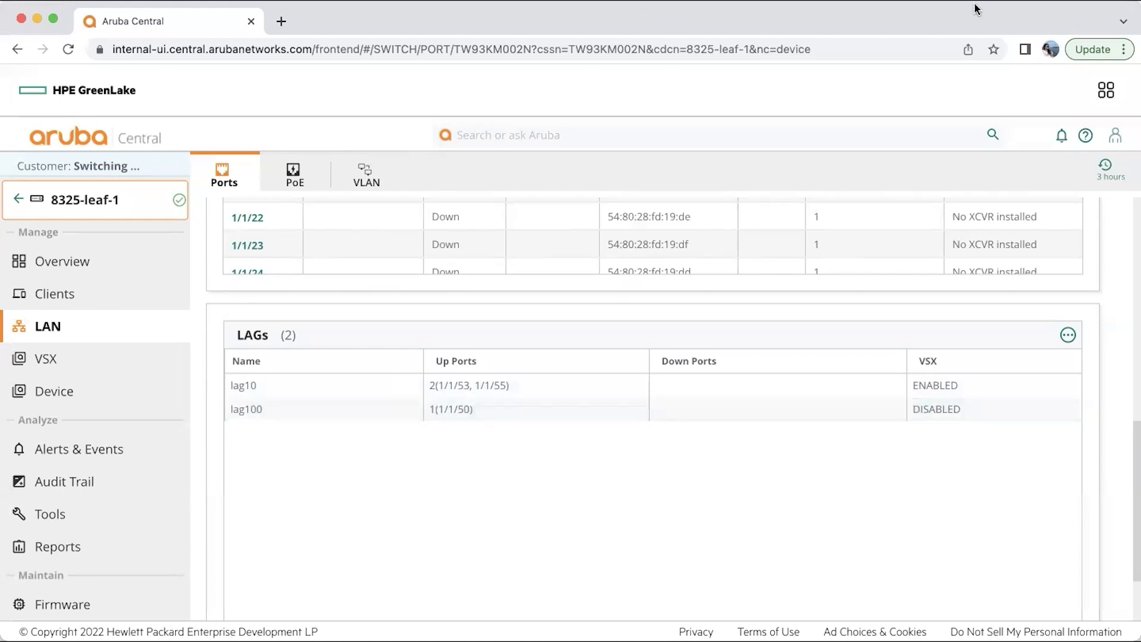
{"action": "left_click", "coordinate": [46, 358]}
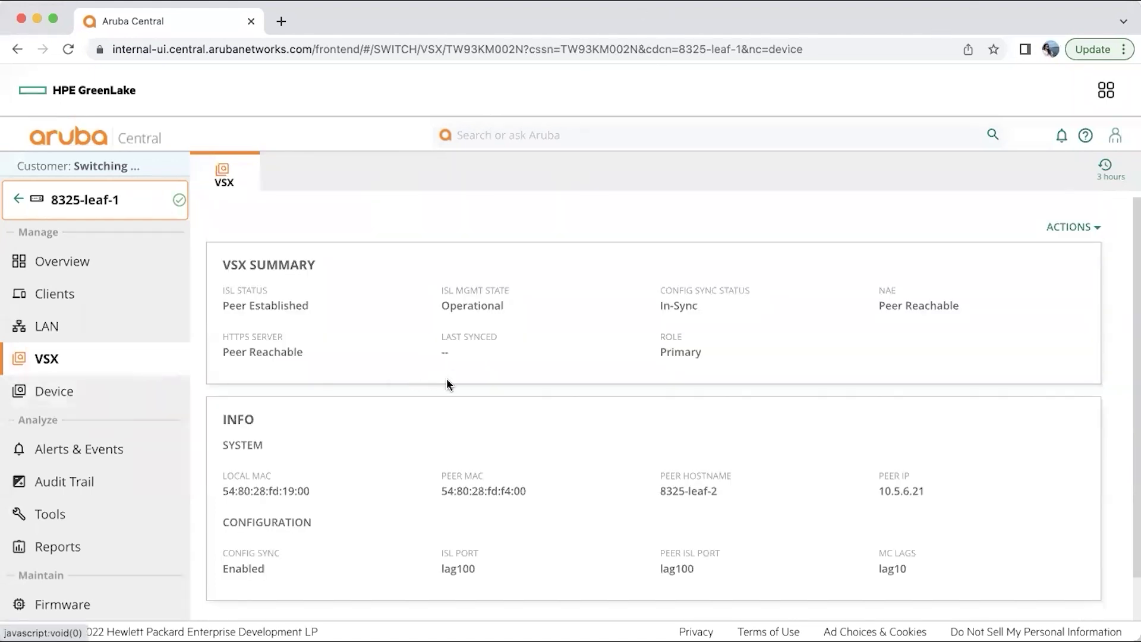
- Check the VSX ISL lag100 and MC LAG lag10 values, then list the Intern Demo group's clients
{"action": "scroll", "coordinate": [519, 411], "scroll_direction": "down", "scroll_amount": 1}
{"action": "scroll", "coordinate": [518, 410], "scroll_direction": "down", "scroll_amount": 2}
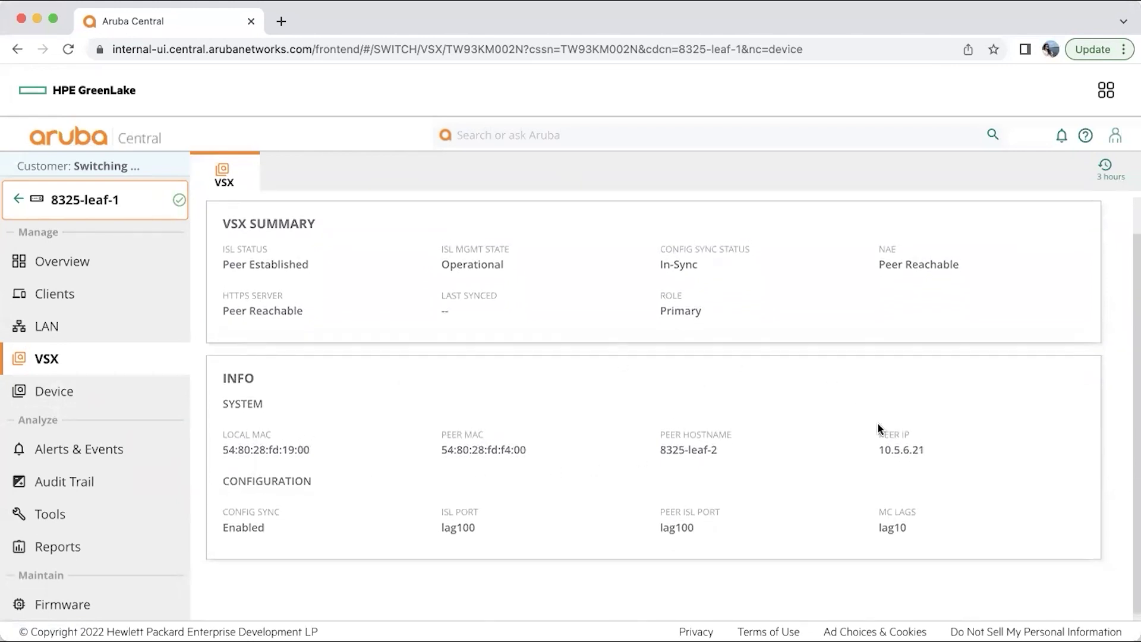
{"action": "scroll", "coordinate": [724, 495], "scroll_direction": "down", "scroll_amount": 1}
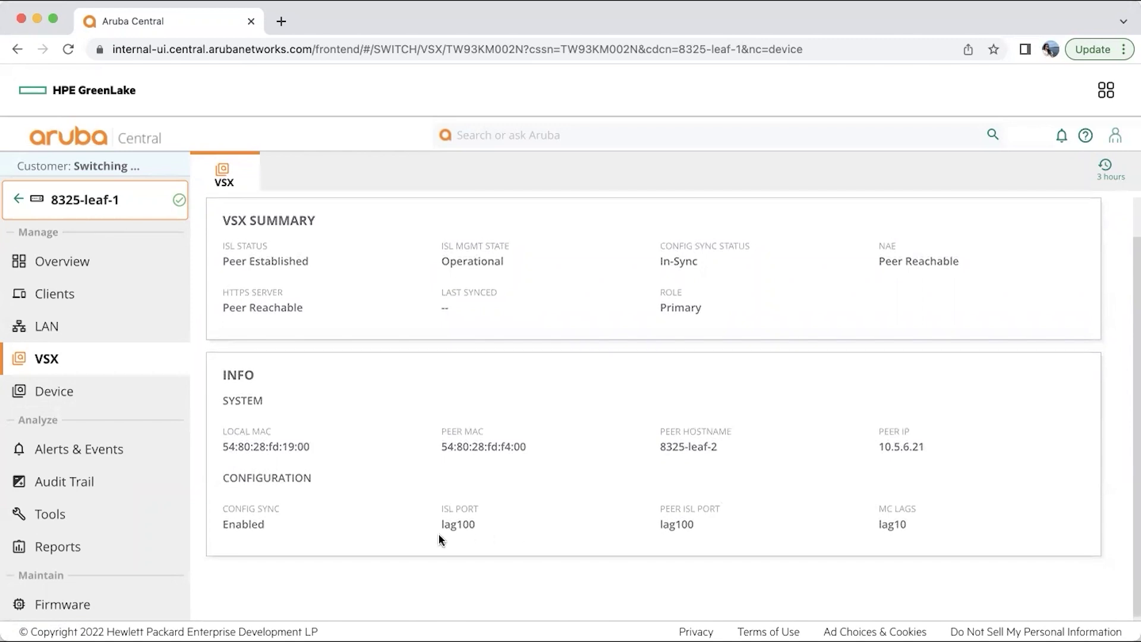
{"action": "left_click_drag", "start_coordinate": [490, 529], "coordinate": [892, 530]}
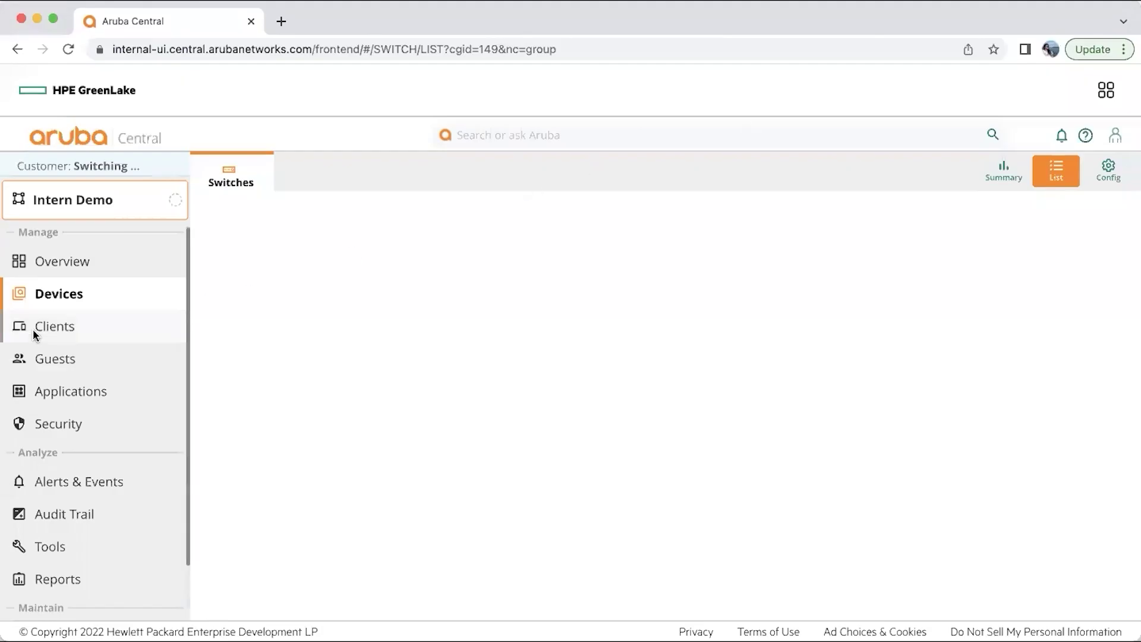
{"action": "left_click", "coordinate": [36, 326]}
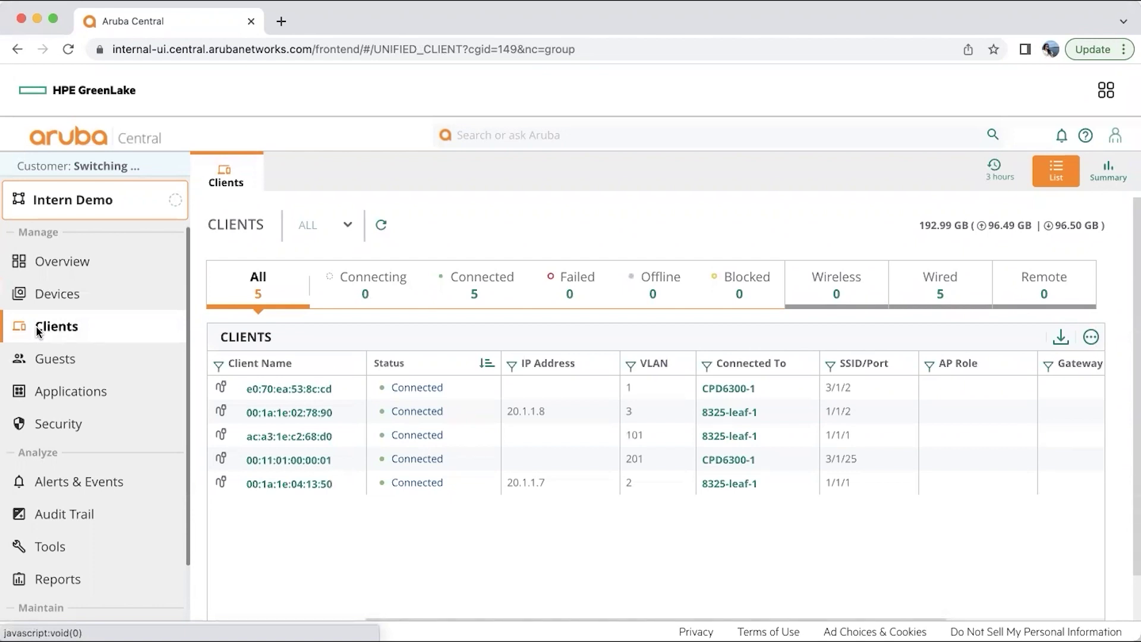
- Check the ALL device-type filter choices and open client e0:70:ea:53:8c:cd's details
{"action": "left_click", "coordinate": [347, 225]}
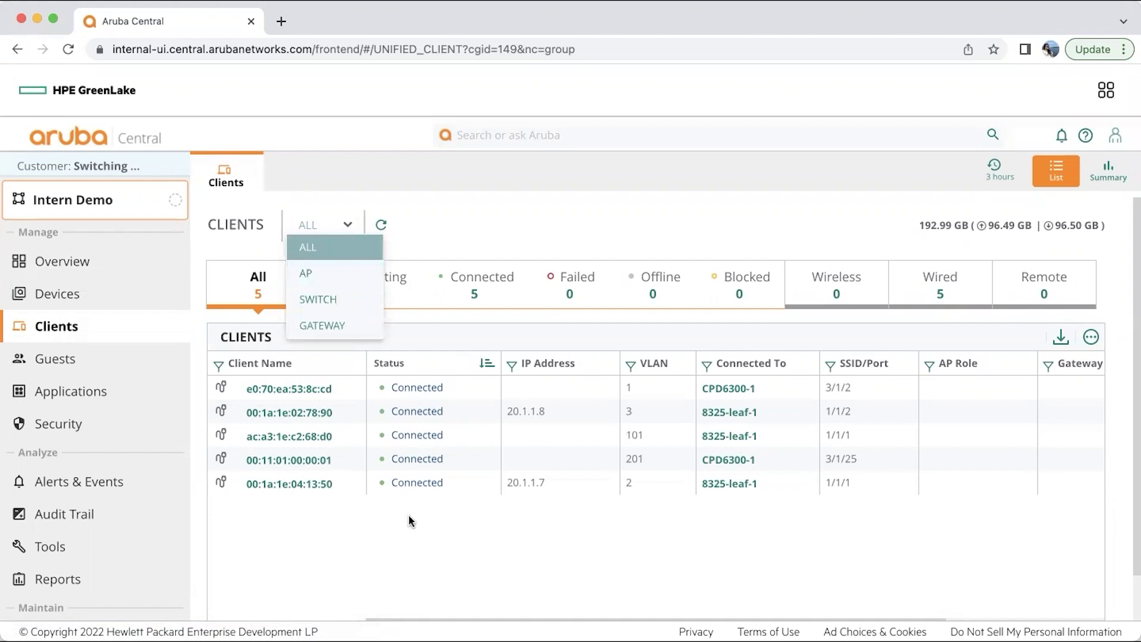
{"action": "left_click", "coordinate": [302, 392]}
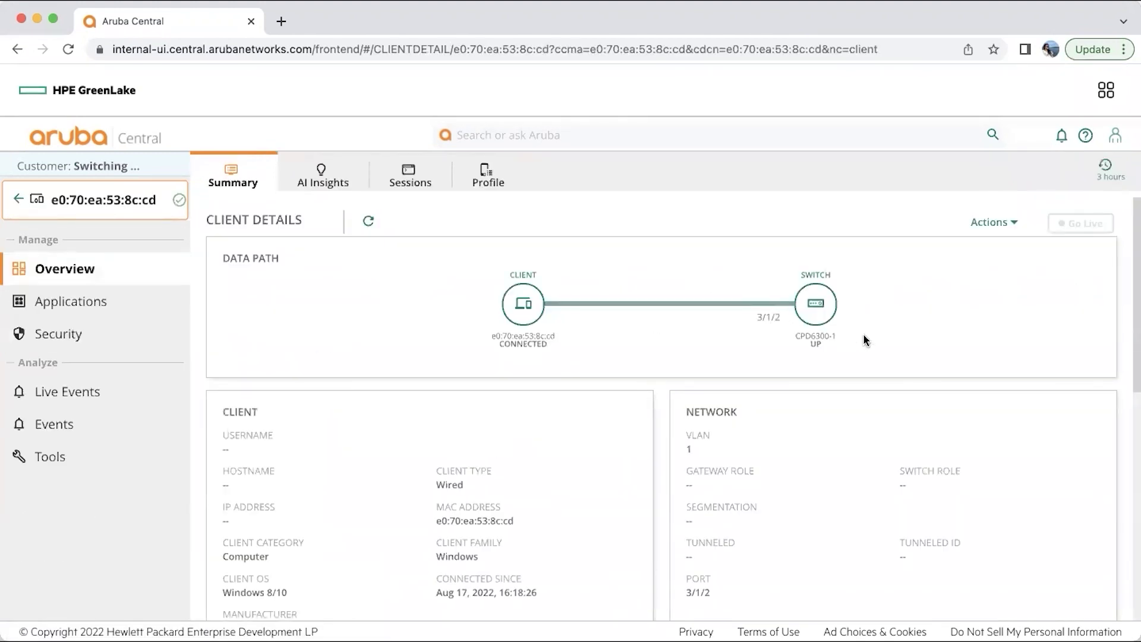
- Scroll through the wired client's data path and detail panels
{"action": "scroll", "coordinate": [858, 359], "scroll_direction": "down", "scroll_amount": 2}
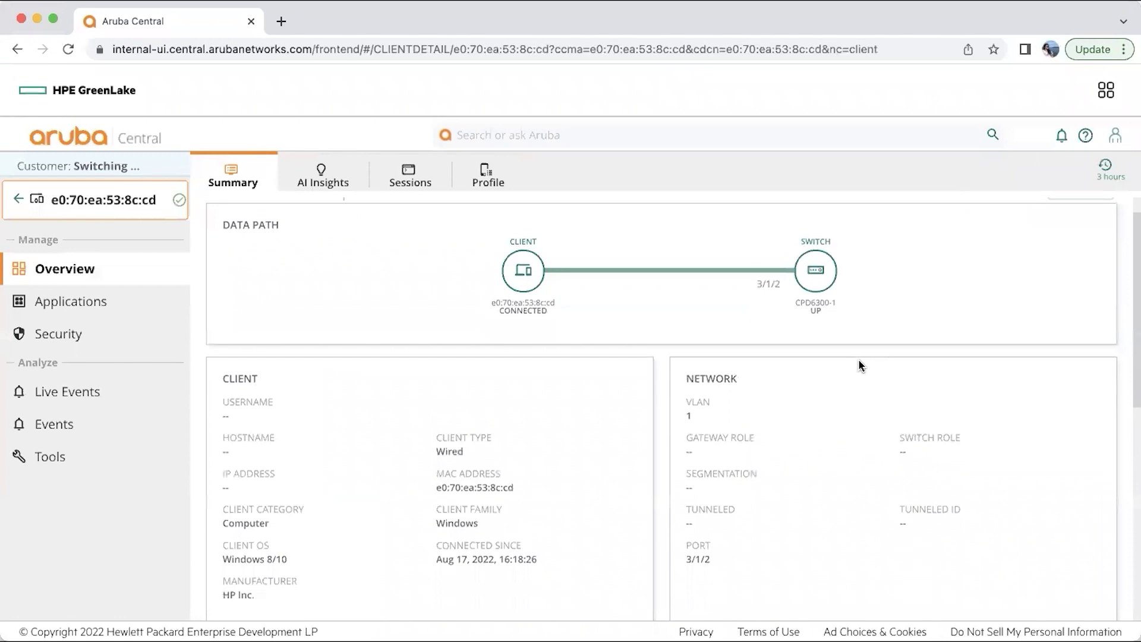
{"action": "scroll", "coordinate": [858, 359], "scroll_direction": "down", "scroll_amount": 1}
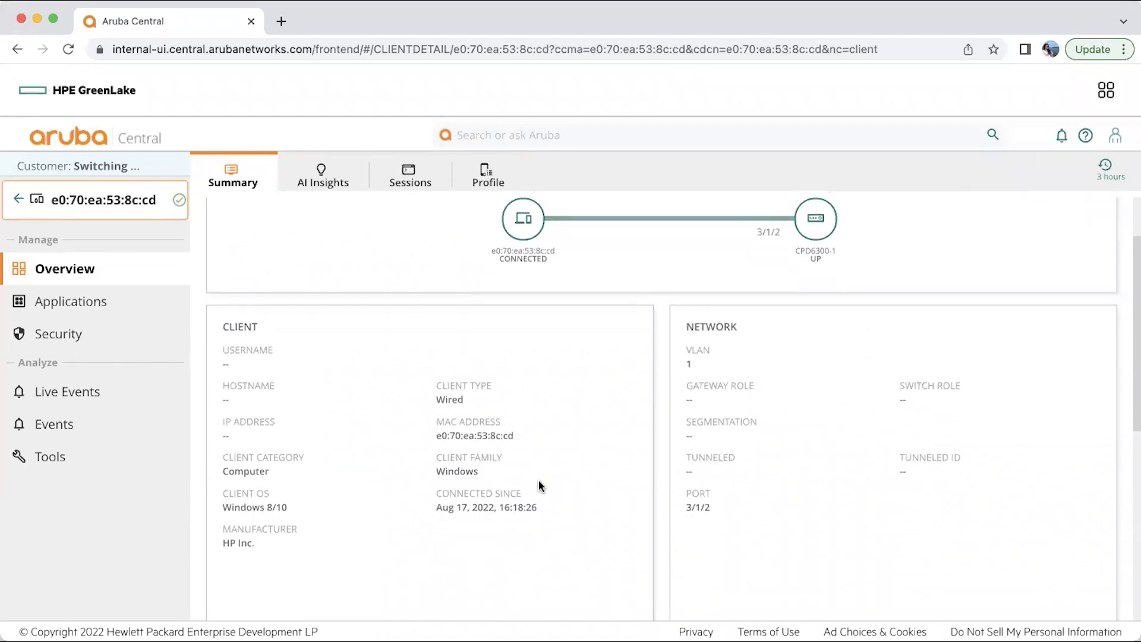
{"action": "scroll", "coordinate": [537, 479], "scroll_direction": "up", "scroll_amount": 3}
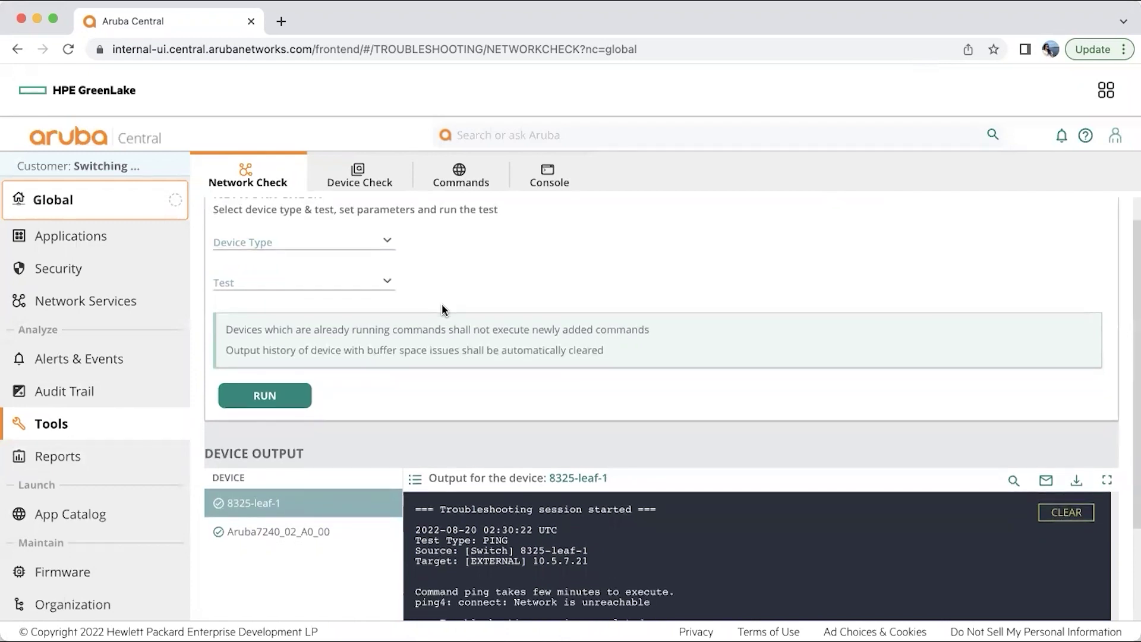
- Scroll up through the Network Check output for 8325-leaf-1's ping to 10.5.7.21
{"action": "scroll", "coordinate": [441, 304], "scroll_direction": "up", "scroll_amount": 1}
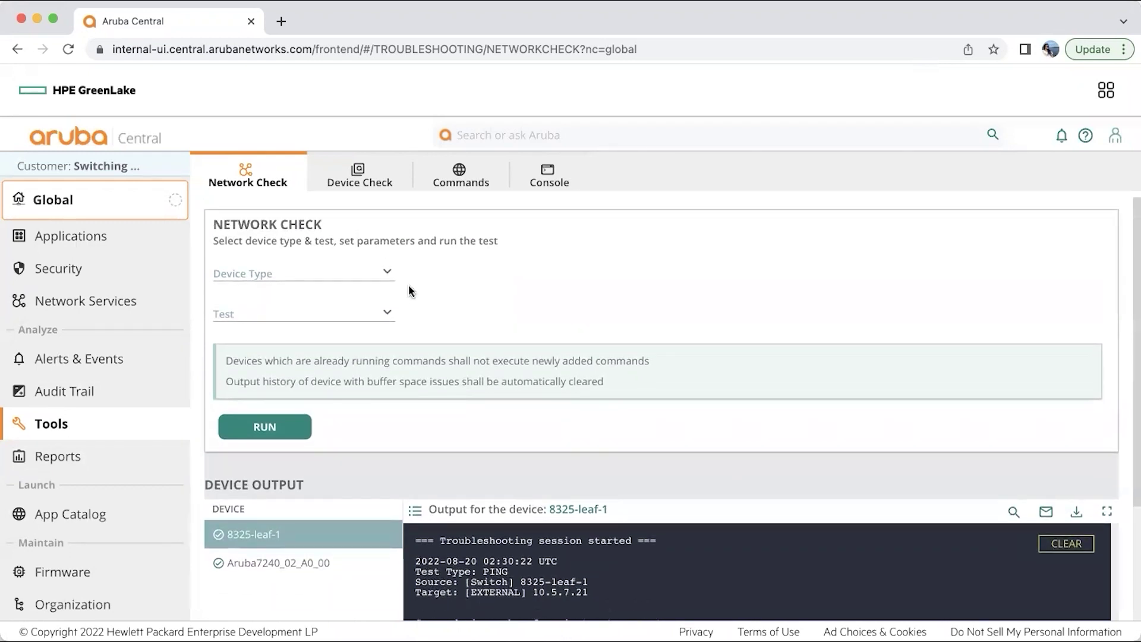
- Set the Network Check device type to Switch and the test to Ping Test
{"action": "left_click", "coordinate": [383, 273]}
{"action": "left_click", "coordinate": [370, 295]}
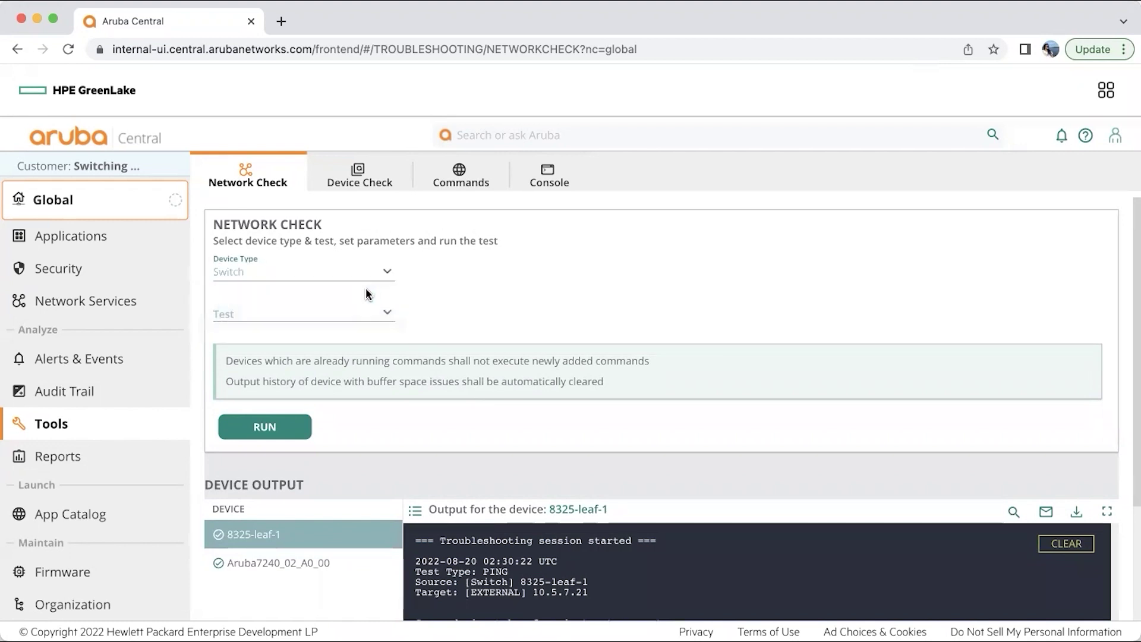
{"action": "left_click", "coordinate": [388, 311]}
{"action": "left_click", "coordinate": [352, 333]}
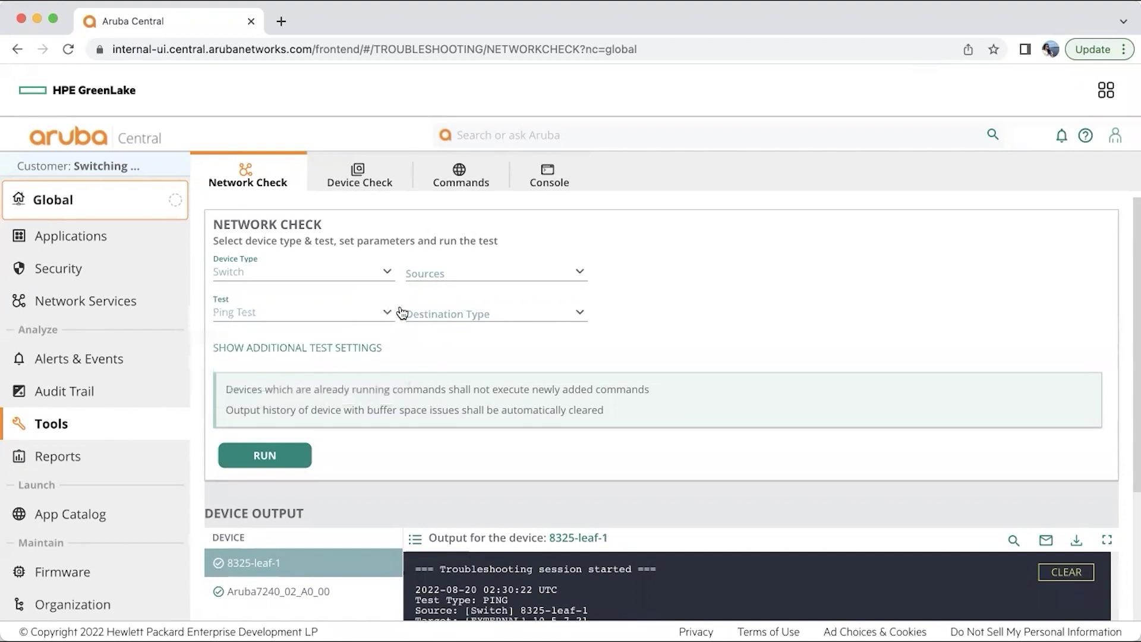
{"action": "left_click", "coordinate": [390, 312]}
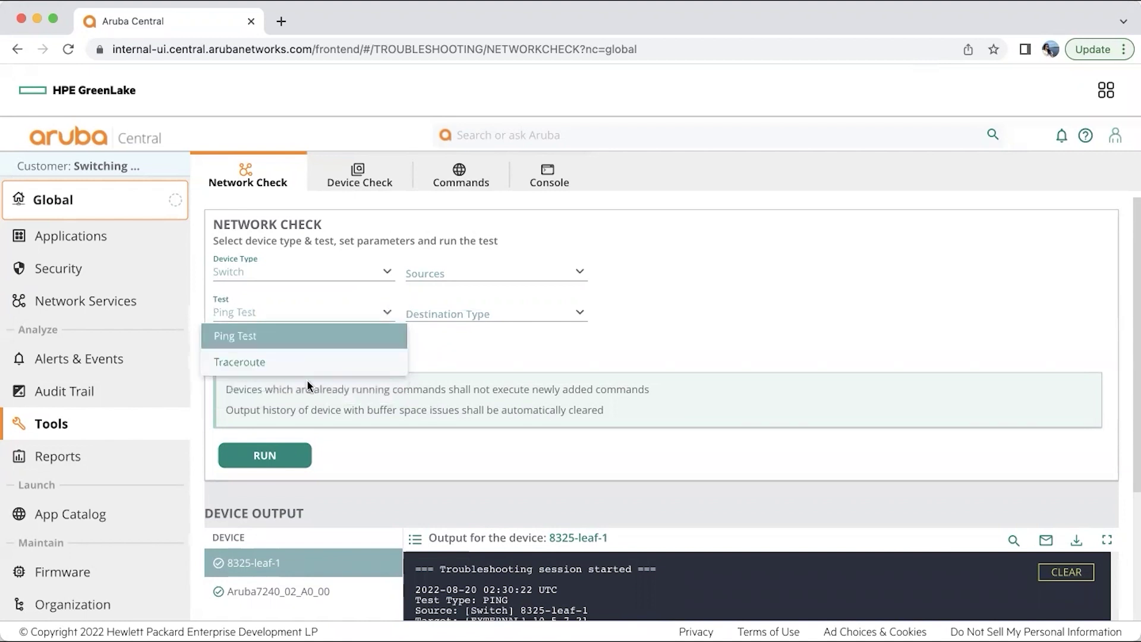
{"action": "left_click", "coordinate": [563, 277]}
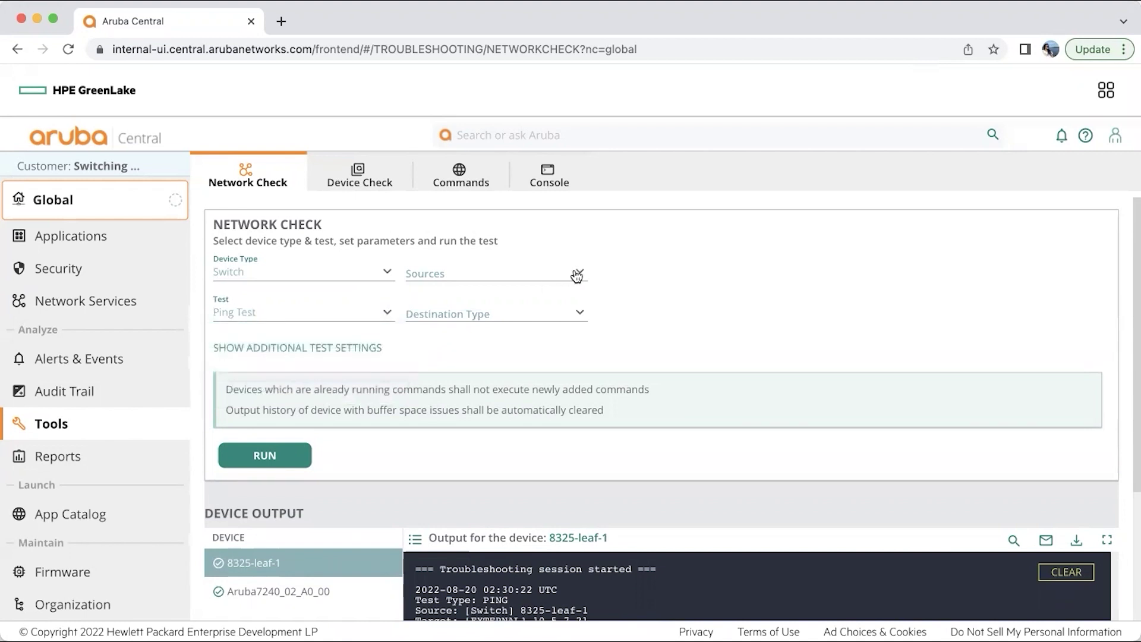
- Select 8325-leaf-1 as the ping source device
{"action": "left_click", "coordinate": [577, 273]}
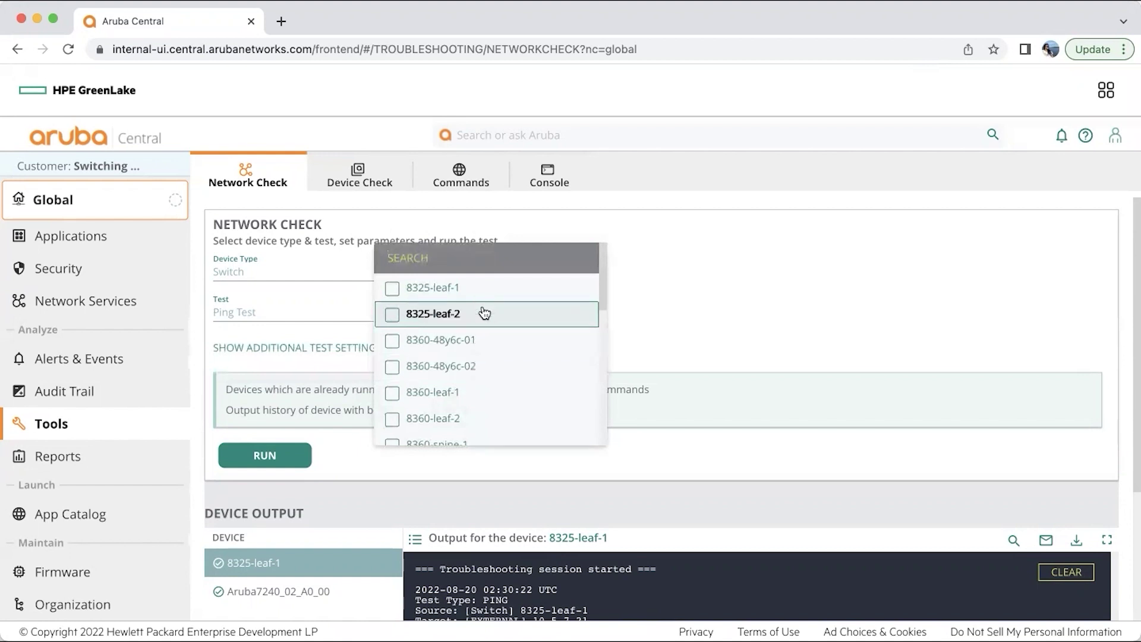
{"action": "scroll", "coordinate": [492, 406], "scroll_direction": "down", "scroll_amount": 3}
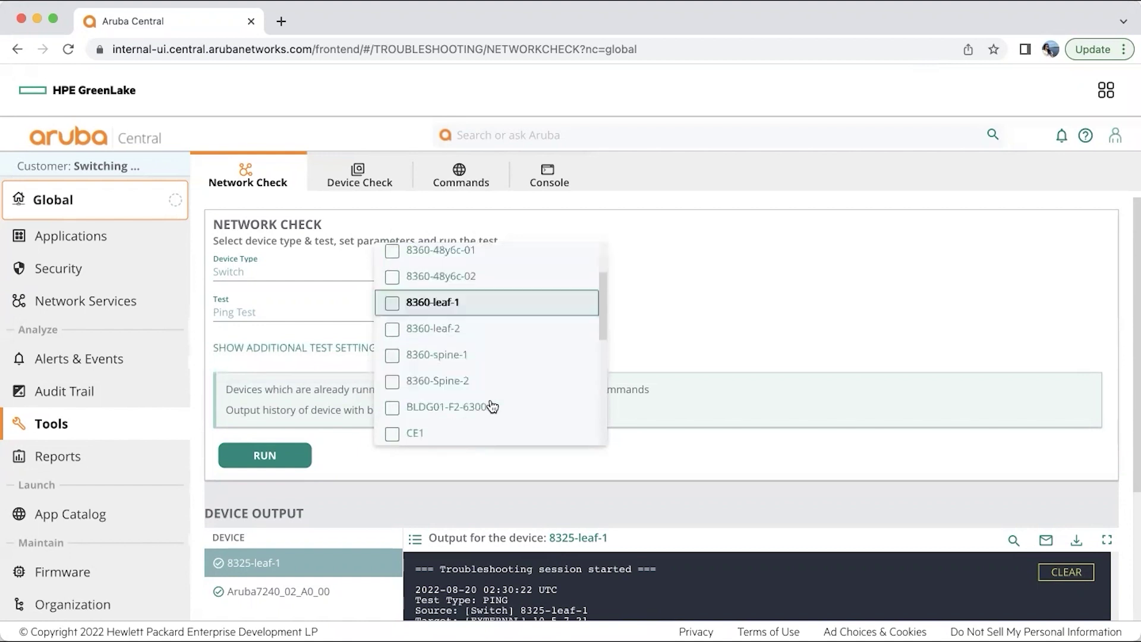
{"action": "left_click", "coordinate": [647, 291]}
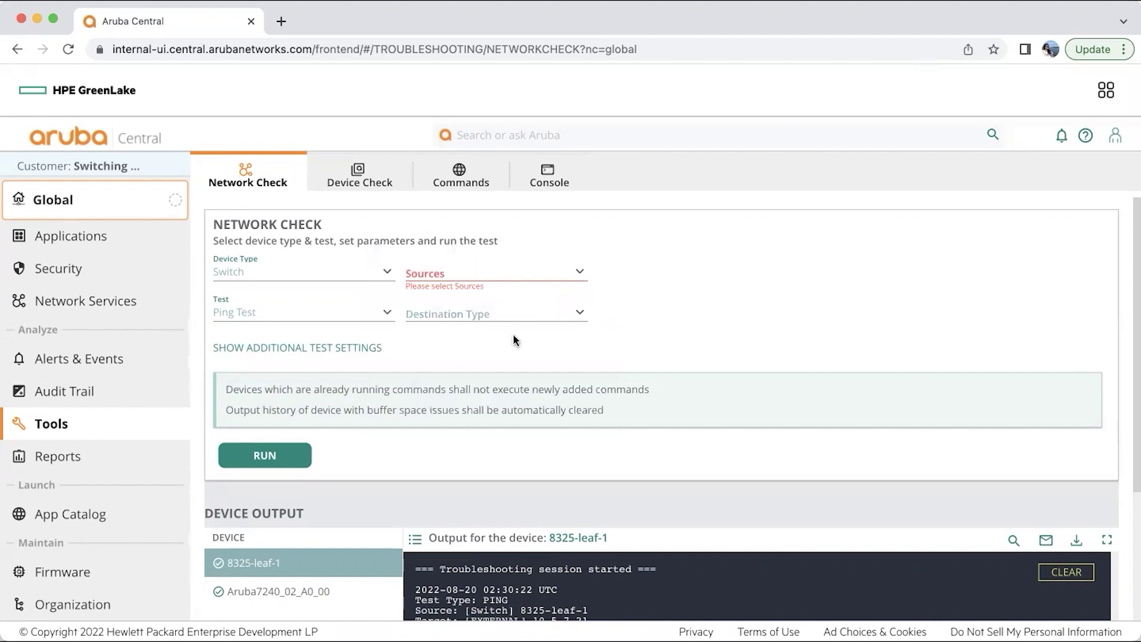
{"action": "left_click", "coordinate": [564, 274]}
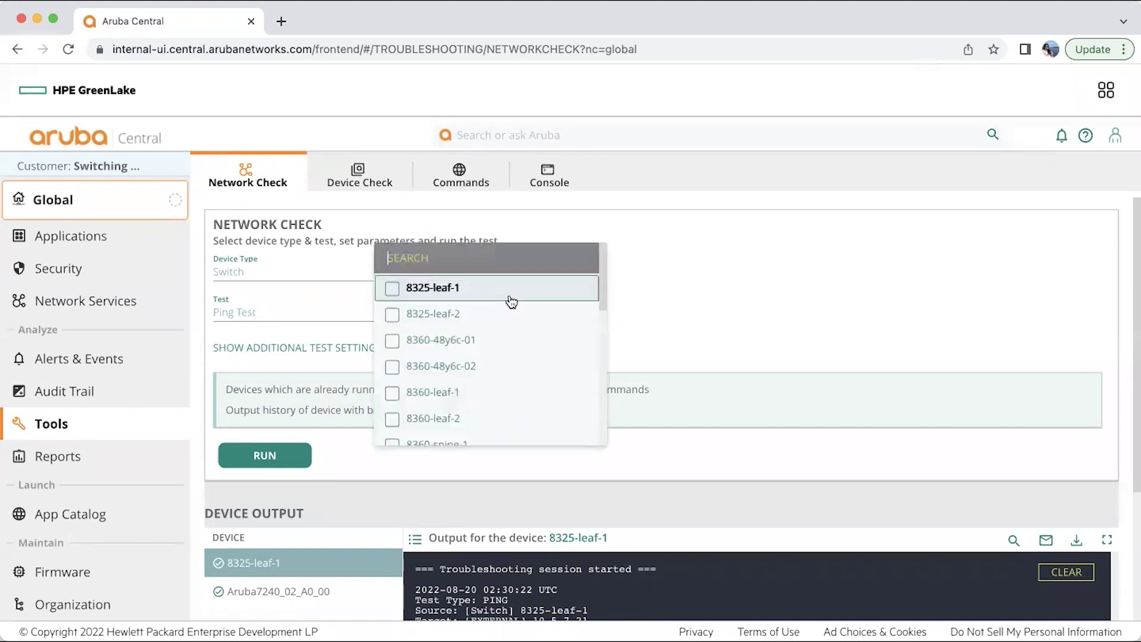
{"action": "left_click", "coordinate": [510, 295]}
{"action": "left_click", "coordinate": [556, 340]}
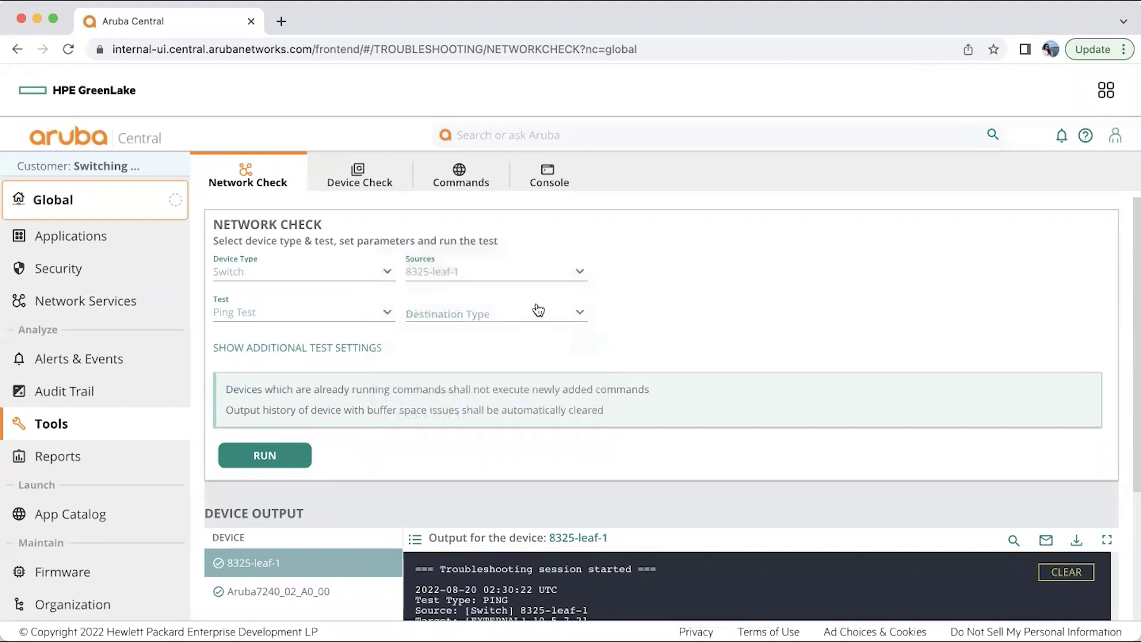
- Target Hostname/IP Address 10.5.7.21 and run the ping test
{"action": "left_click", "coordinate": [535, 311]}
{"action": "left_click", "coordinate": [517, 335]}
{"action": "left_click", "coordinate": [651, 305]}
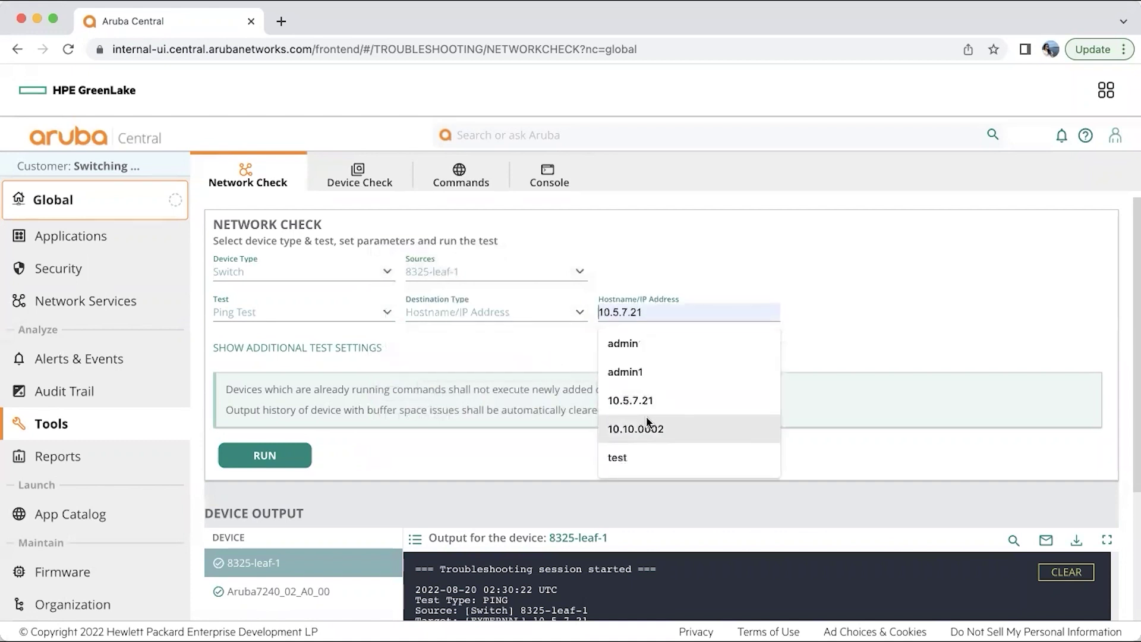
{"action": "left_click", "coordinate": [645, 407]}
{"action": "scroll", "coordinate": [645, 413], "scroll_direction": "down", "scroll_amount": 1}
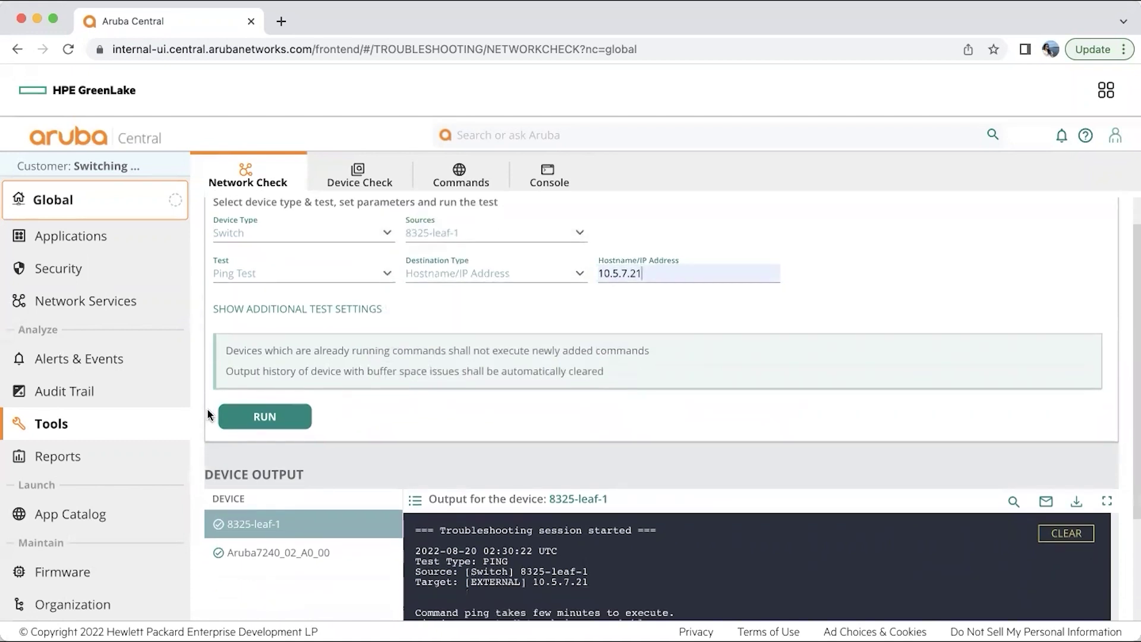
{"action": "scroll", "coordinate": [567, 455], "scroll_direction": "down", "scroll_amount": 3}
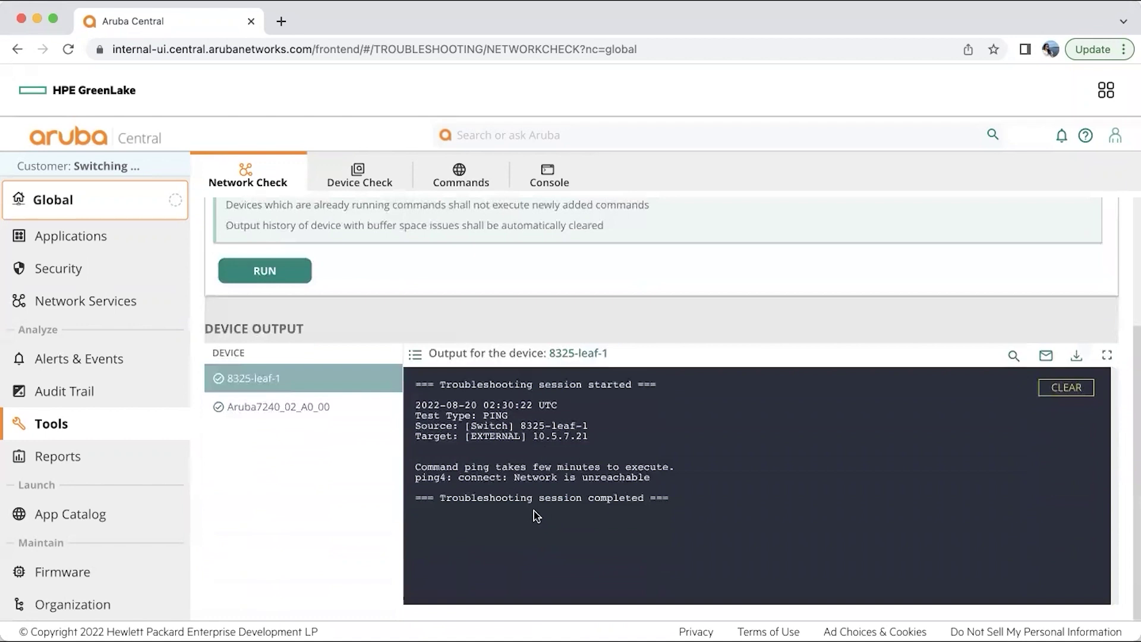
{"action": "scroll", "coordinate": [390, 424], "scroll_direction": "up", "scroll_amount": 1}
{"action": "scroll", "coordinate": [387, 425], "scroll_direction": "up", "scroll_amount": 5}
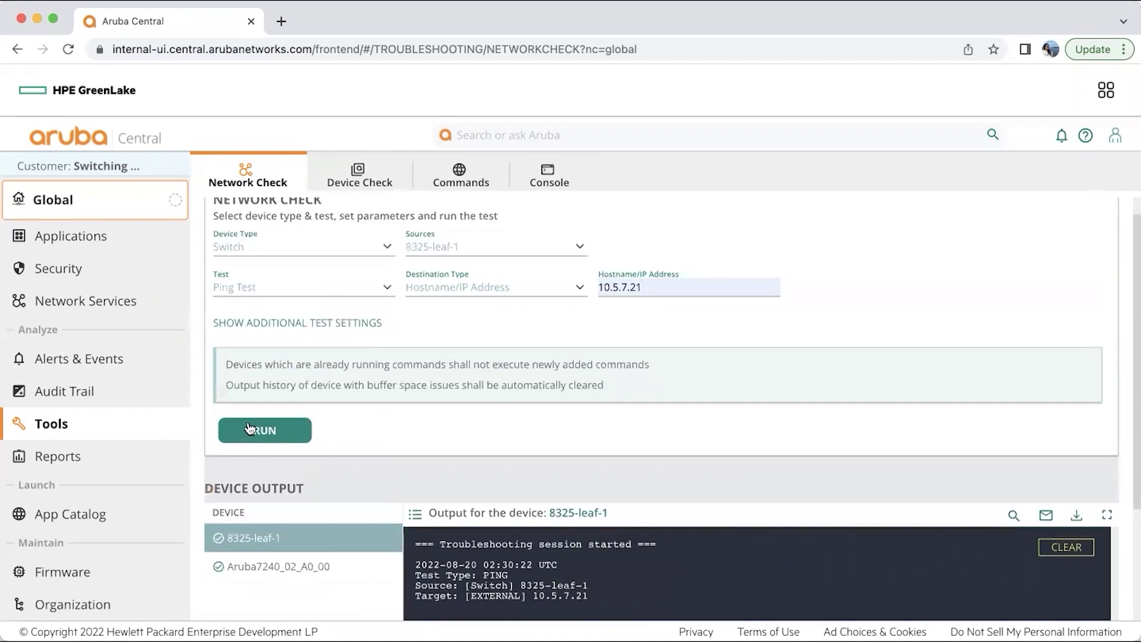
{"action": "left_click", "coordinate": [249, 429]}
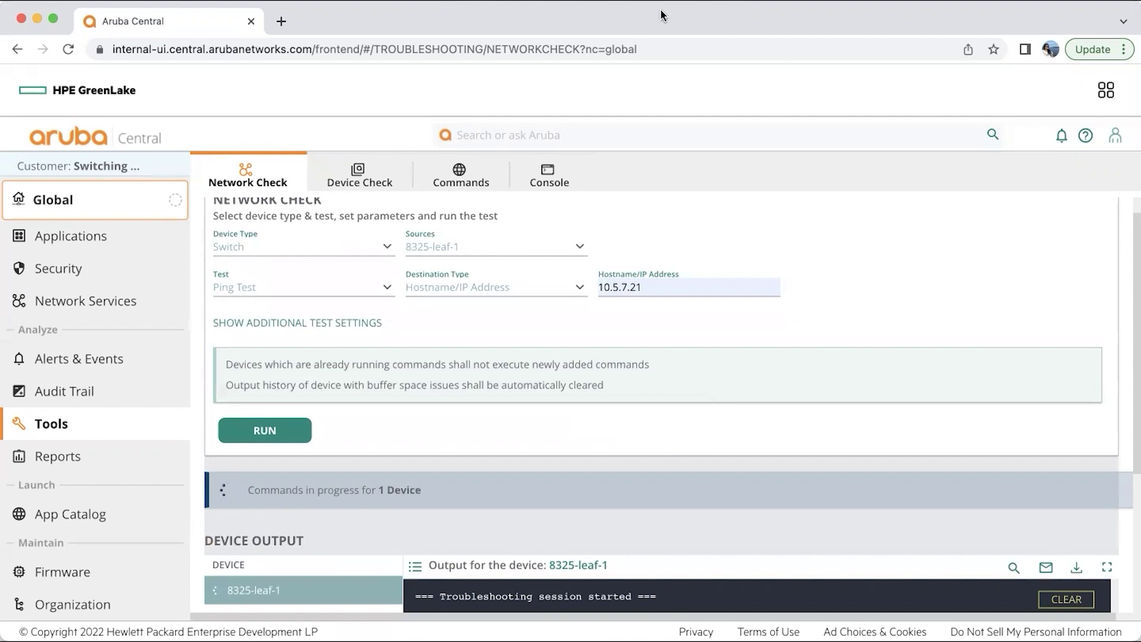
- Set up a Device Check for a Switch with the Chassis Locate test and show its LED modes
{"action": "left_click", "coordinate": [359, 176]}
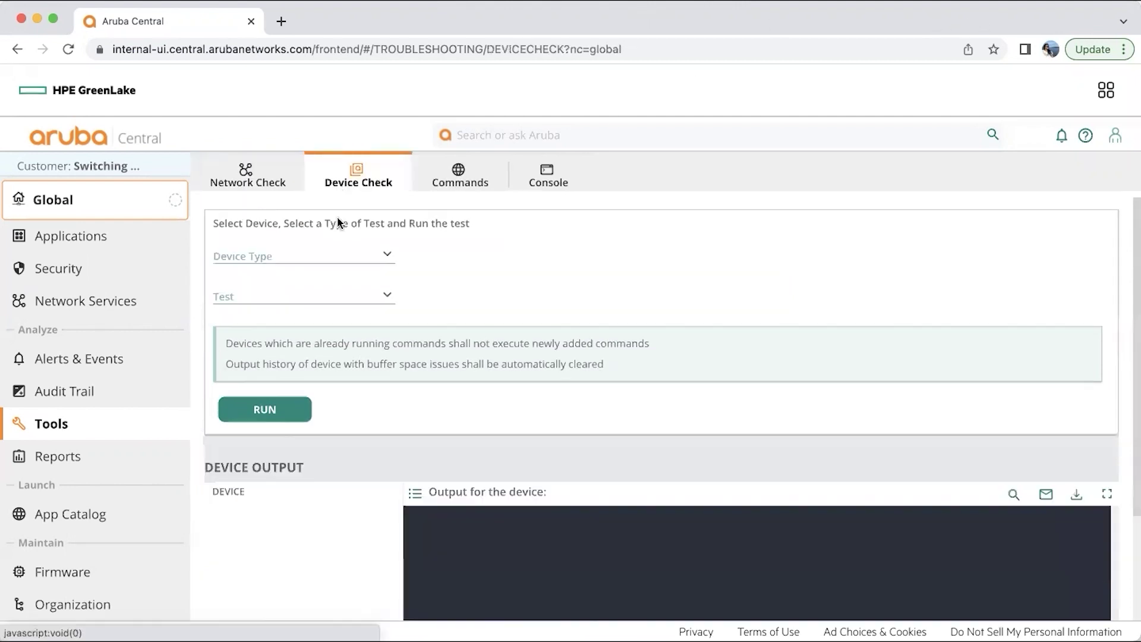
{"action": "left_click", "coordinate": [372, 258]}
{"action": "left_click", "coordinate": [337, 277]}
{"action": "left_click", "coordinate": [369, 302]}
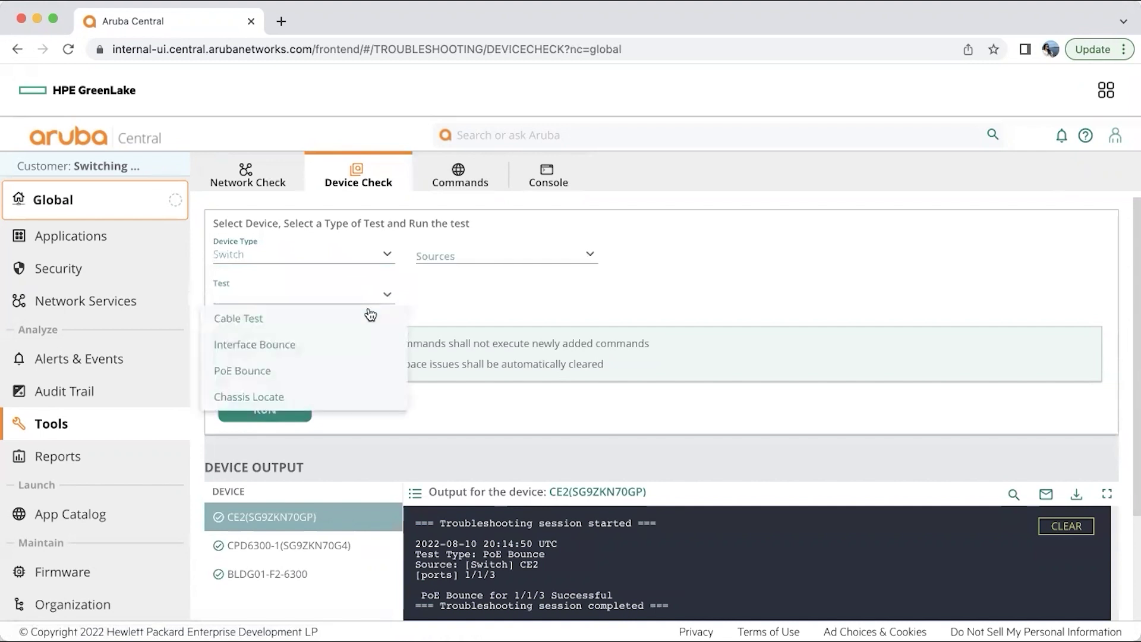
{"action": "left_click", "coordinate": [344, 394]}
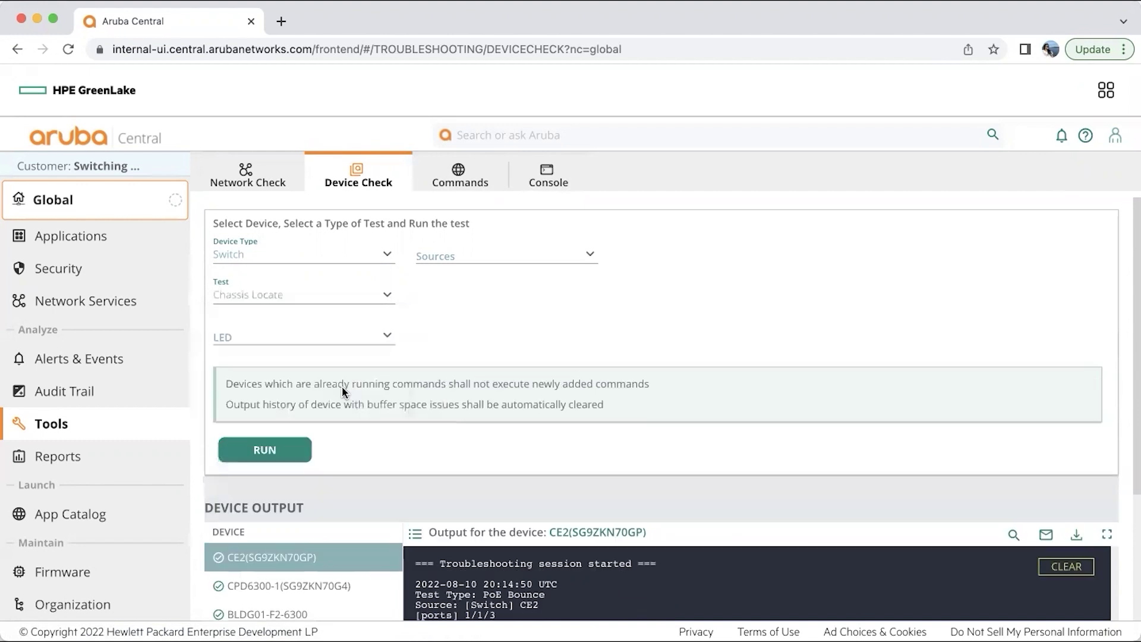
{"action": "left_click", "coordinate": [389, 335]}
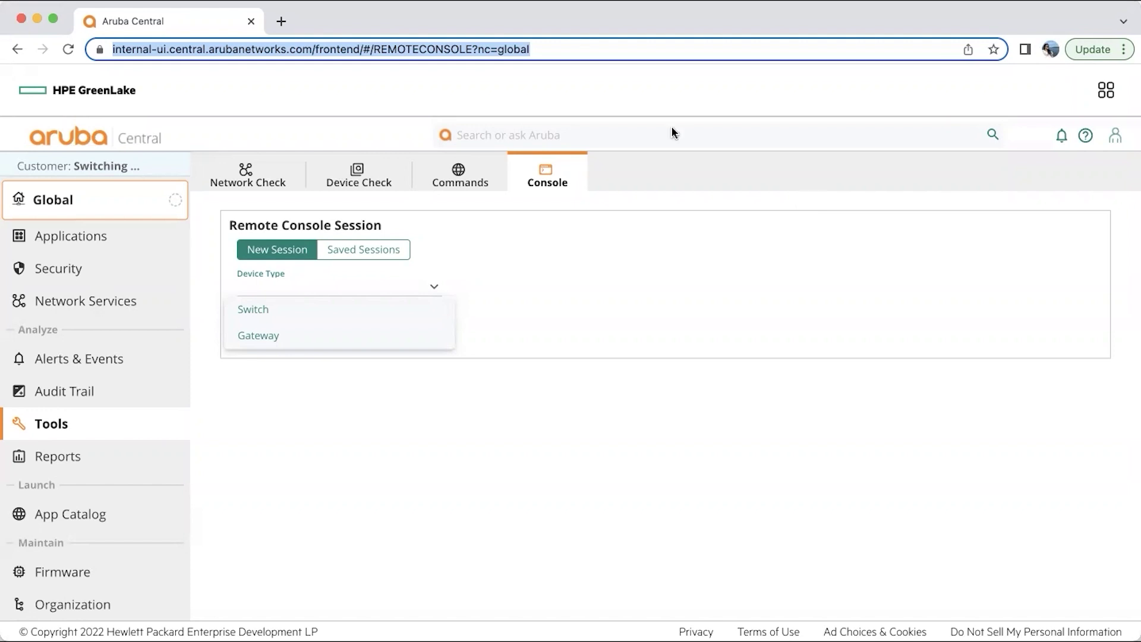
- Choose Switch as the console device type and pick 8325-leaf-2 as the target
{"action": "left_click", "coordinate": [319, 310]}
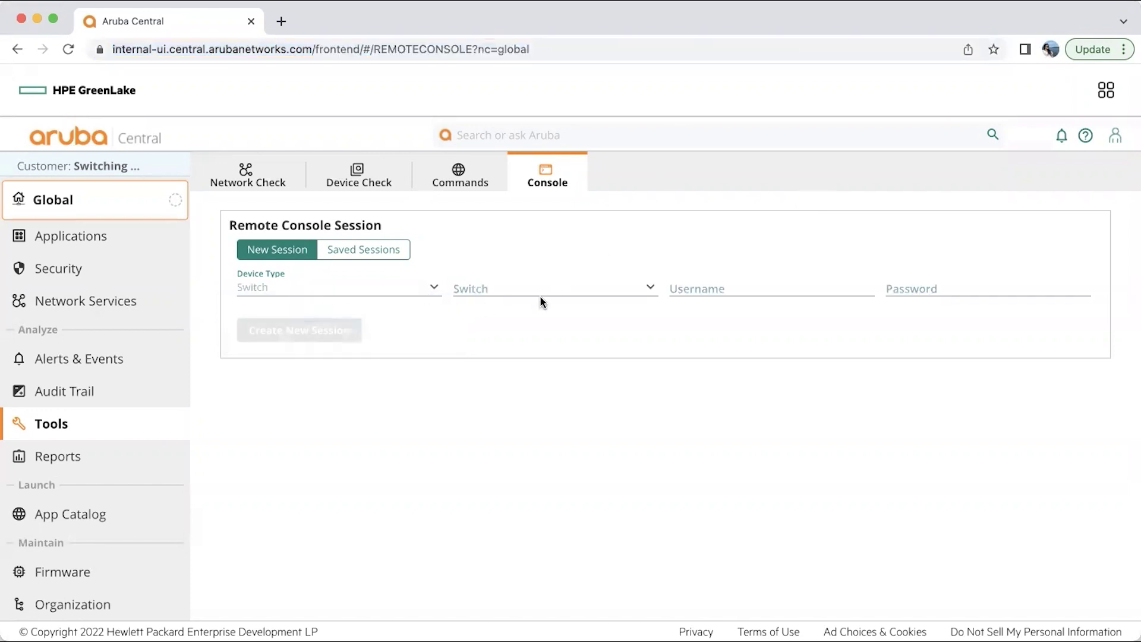
{"action": "left_click", "coordinate": [420, 289]}
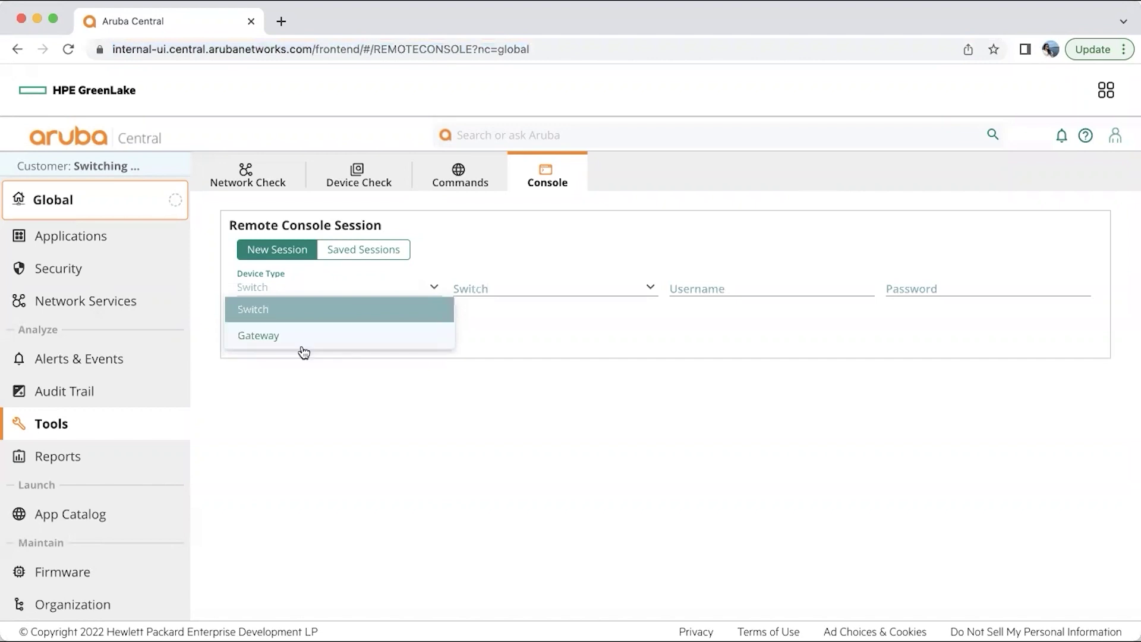
{"action": "left_click", "coordinate": [588, 291]}
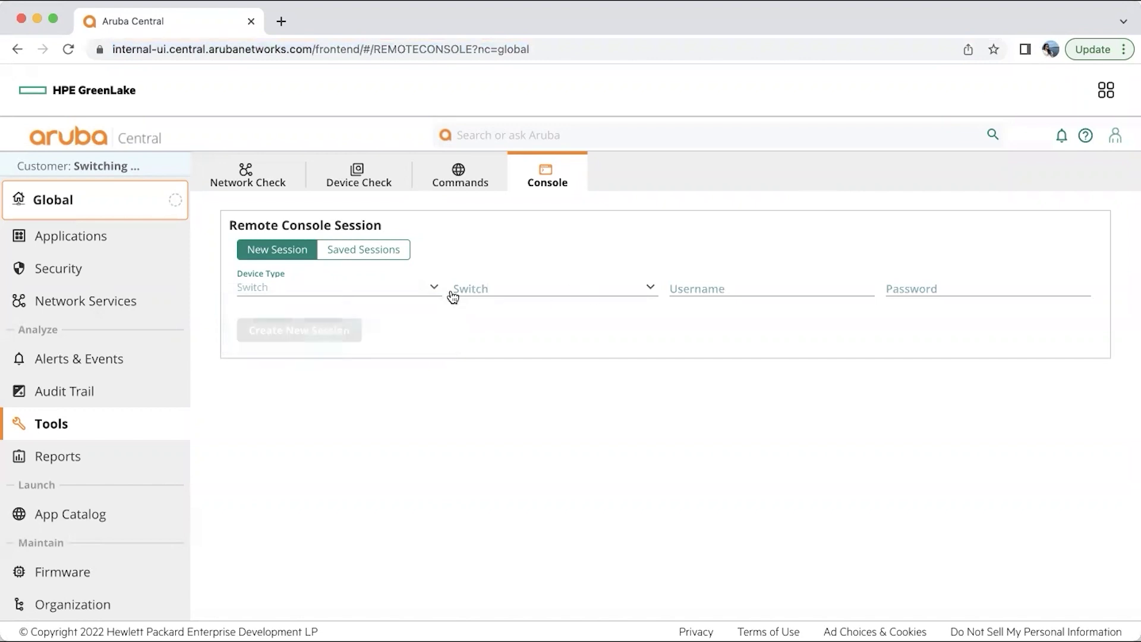
{"action": "left_click", "coordinate": [627, 296]}
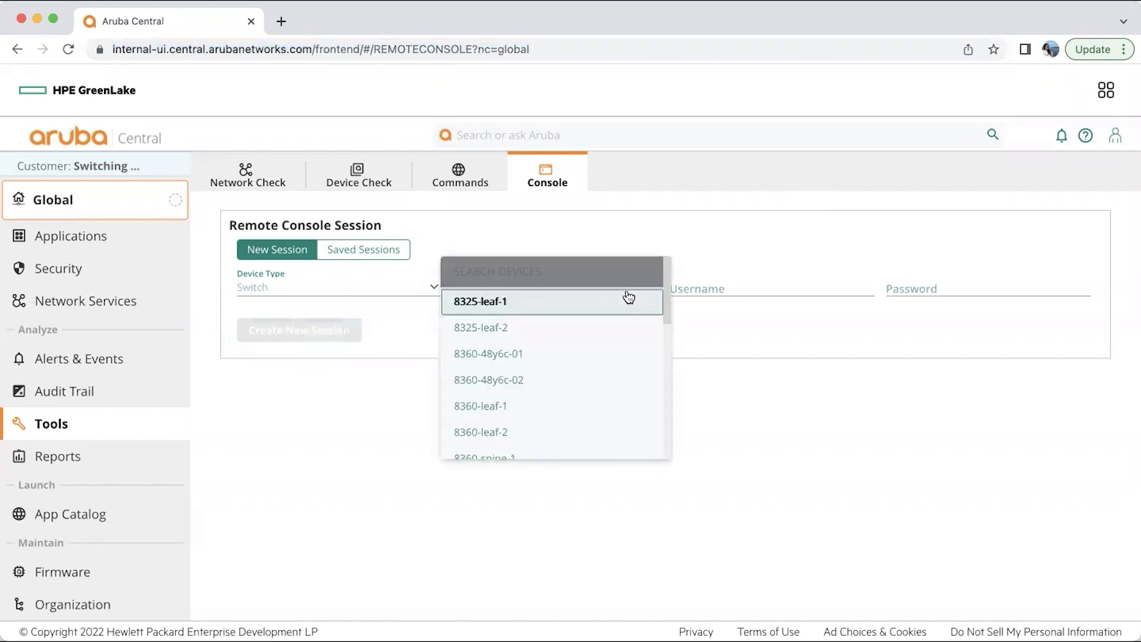
{"action": "left_click", "coordinate": [539, 321]}
- Fill in the saved login username and enter the switch account password
{"action": "left_click", "coordinate": [787, 287]}
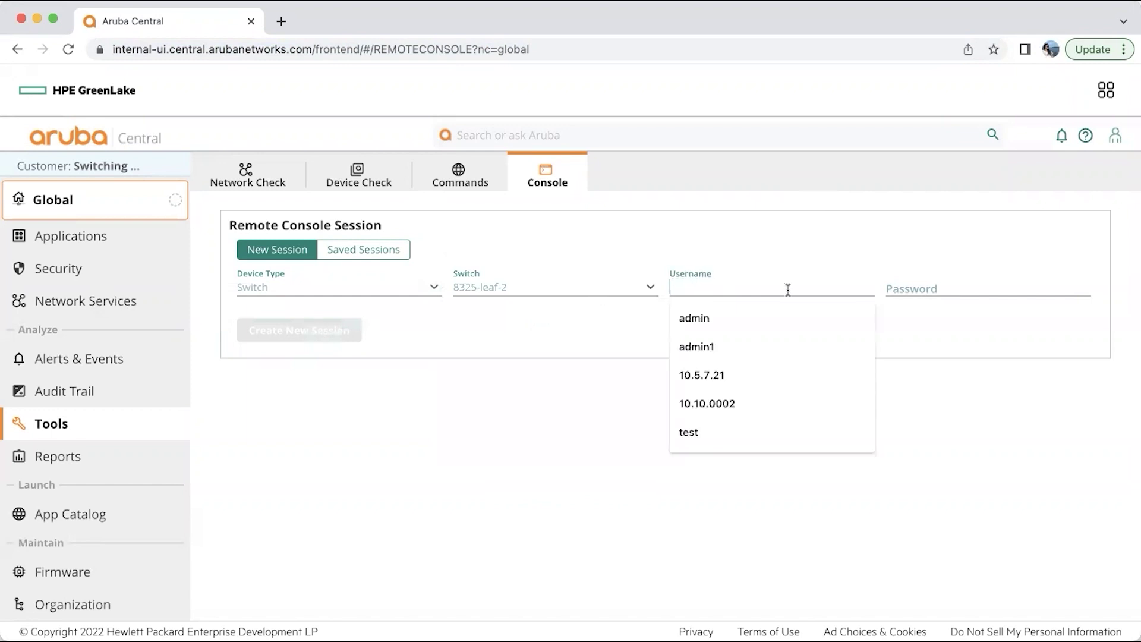
{"action": "left_click", "coordinate": [749, 309]}
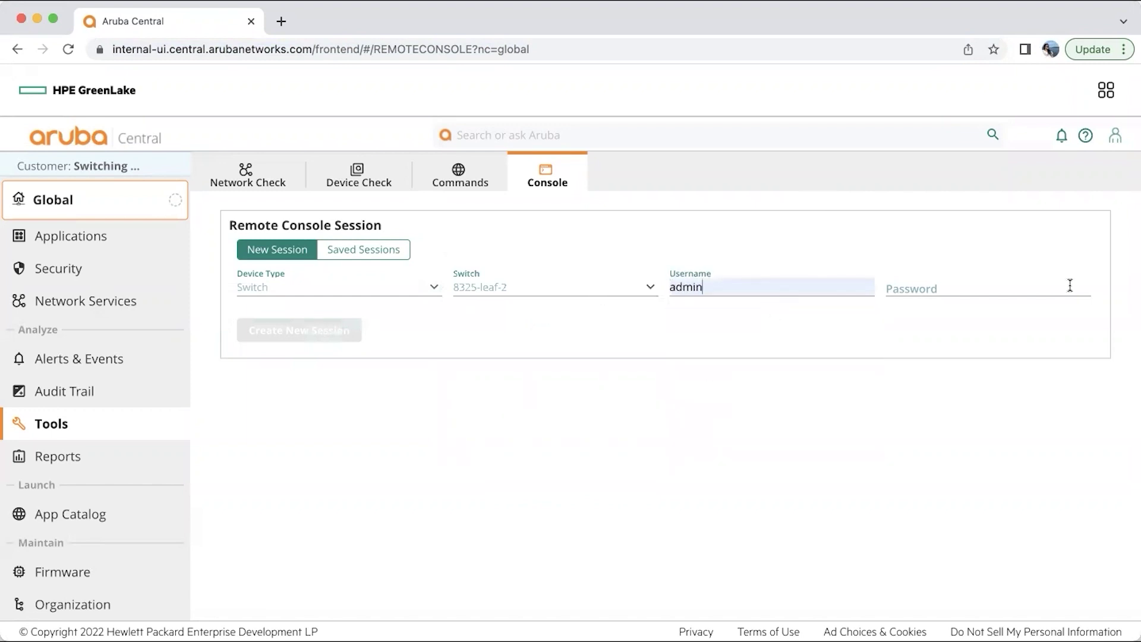
{"action": "left_click", "coordinate": [1056, 285]}
{"action": "type", "text": "•••••"}
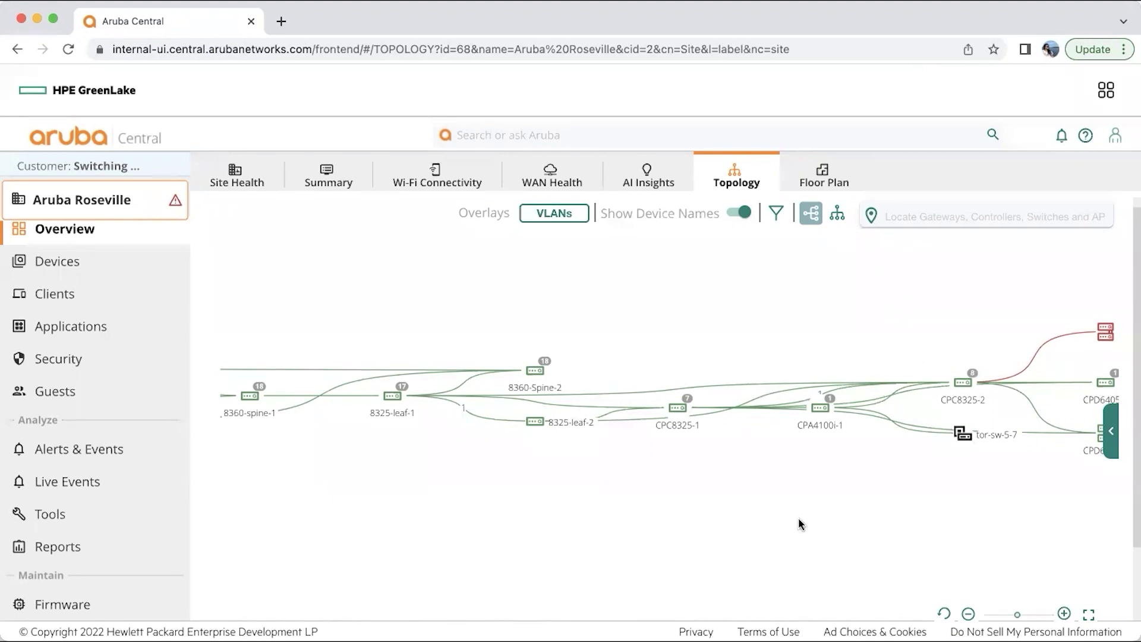
- Pan the Aruba Roseville topology map and bring up the CPA4100i-1 switch details card
{"action": "left_click_drag", "start_coordinate": [798, 523], "coordinate": [1015, 519]}
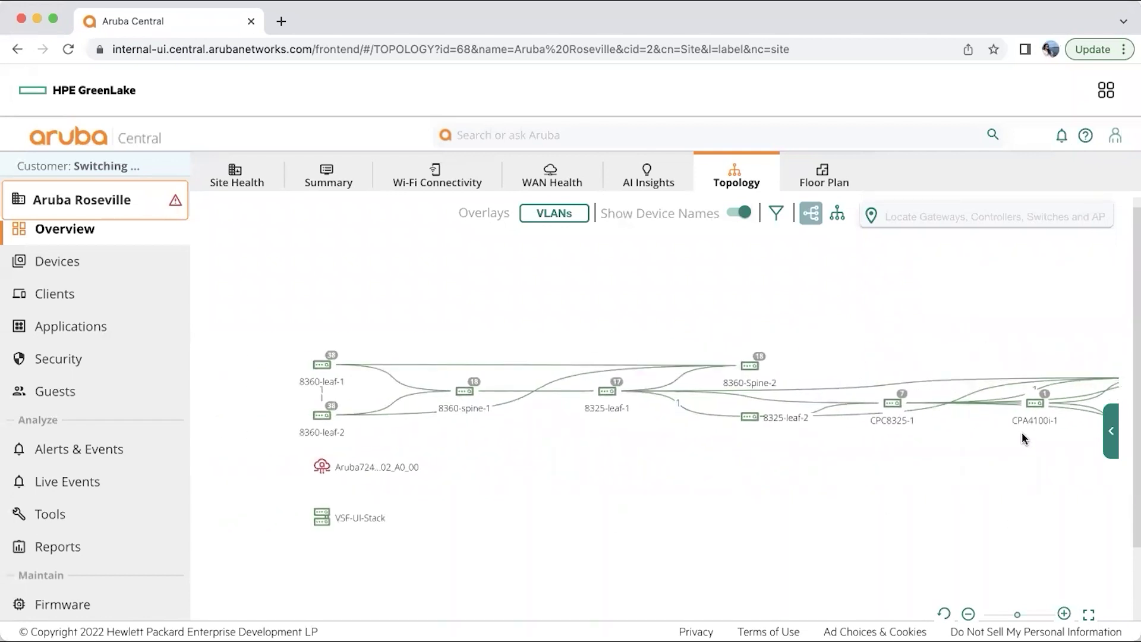
{"action": "mouse_move", "coordinate": [1034, 403]}
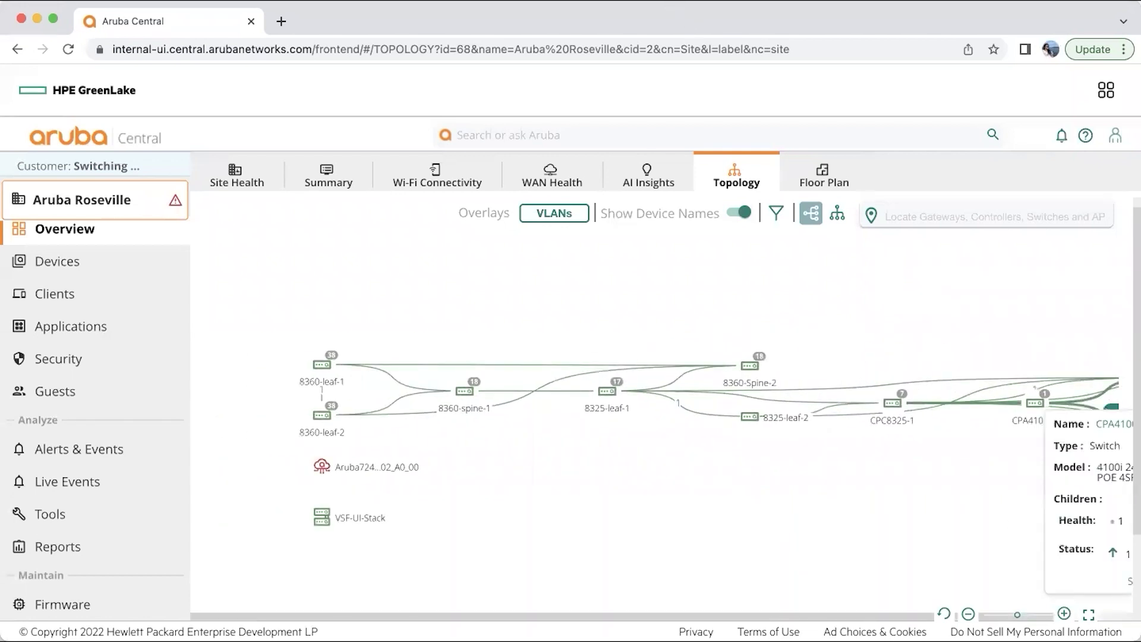